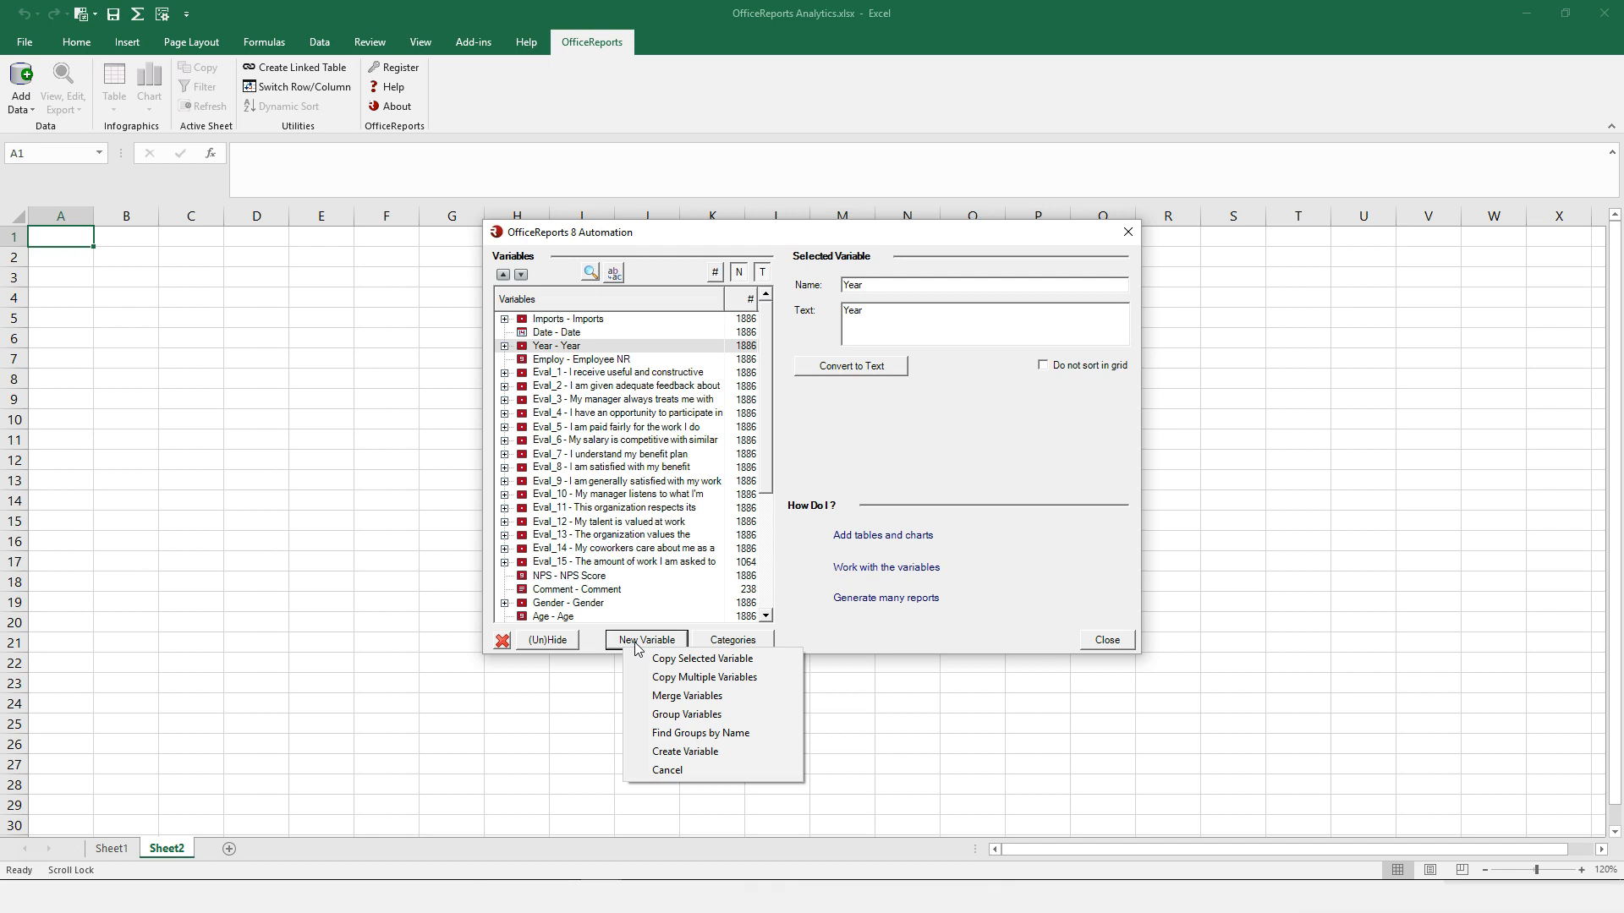
Create a three-interval variable from the Age variable and expand it to check its categories
left_click(533, 617)
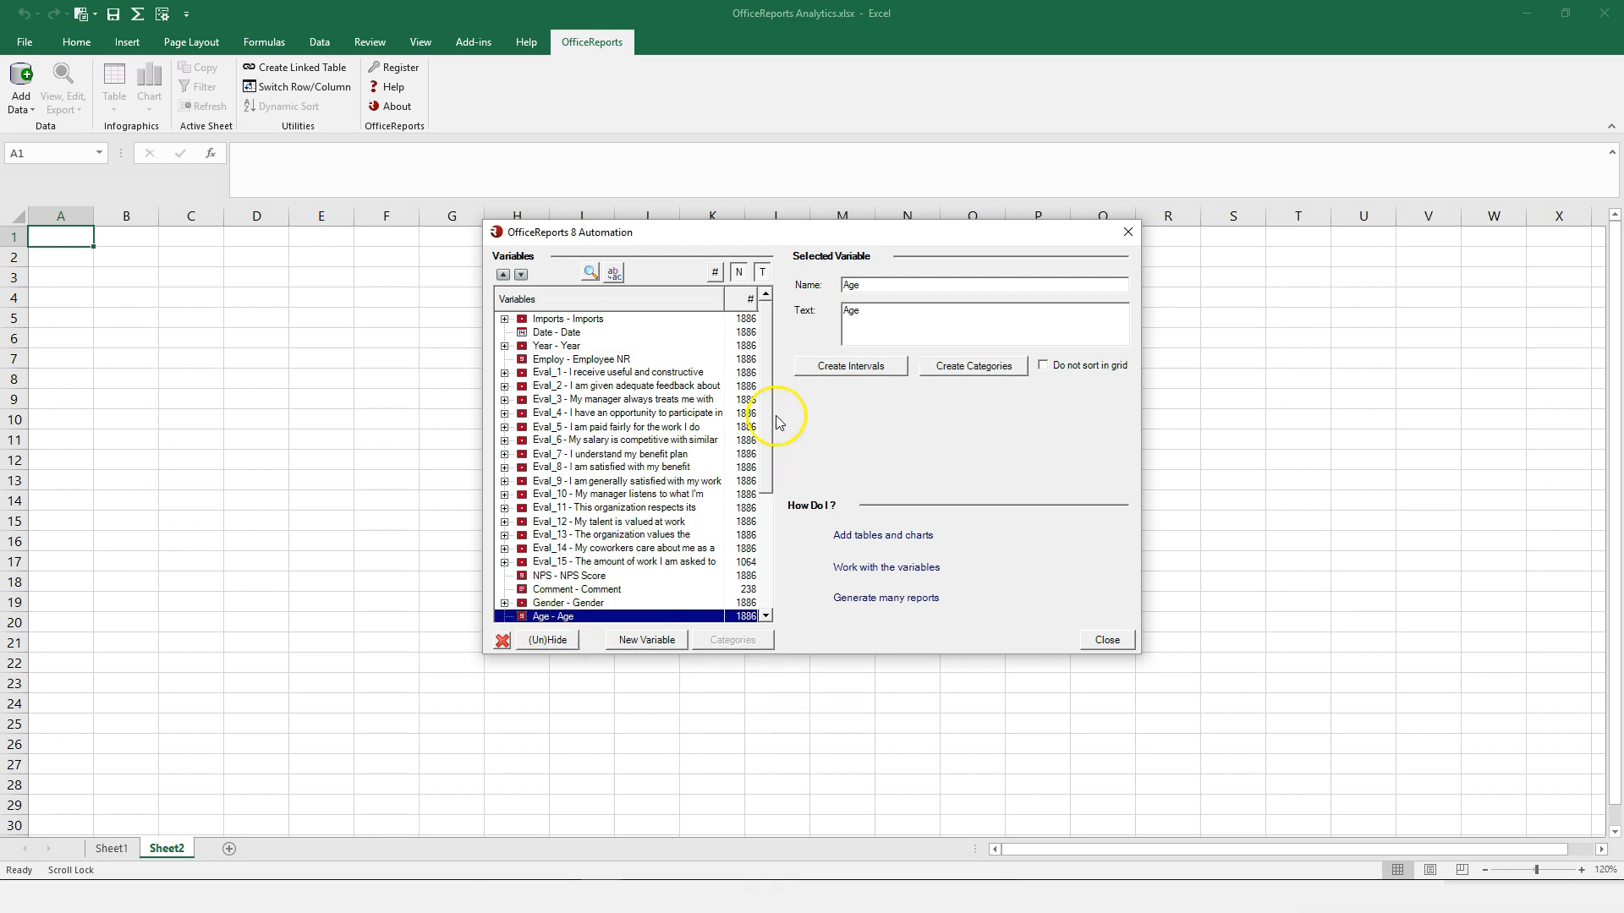
left_click(812, 369)
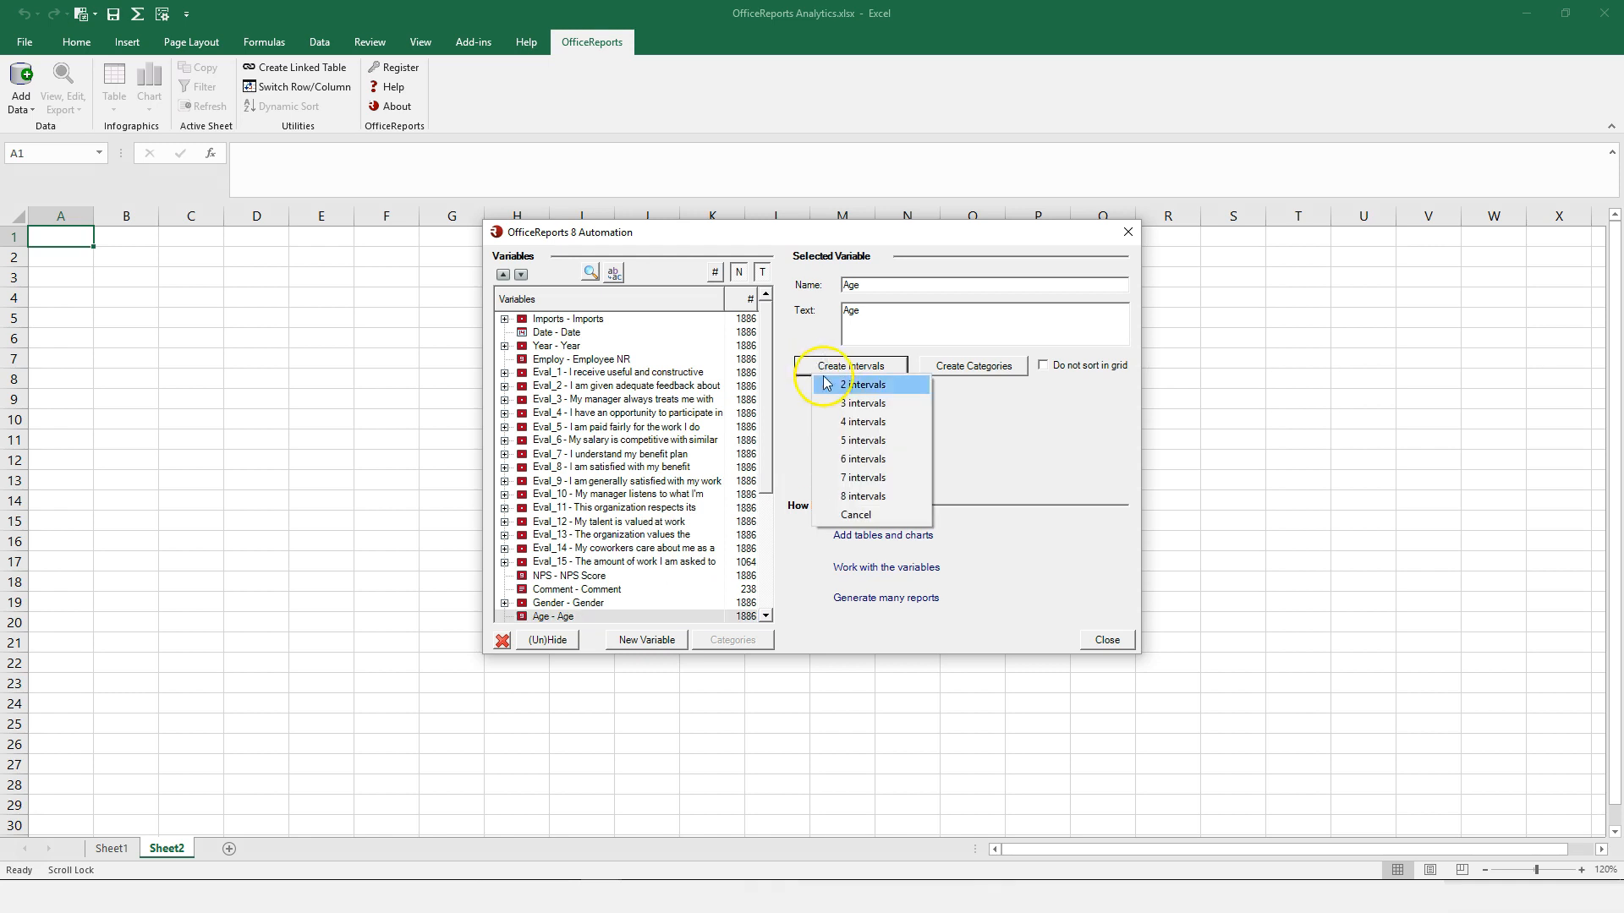
left_click(842, 405)
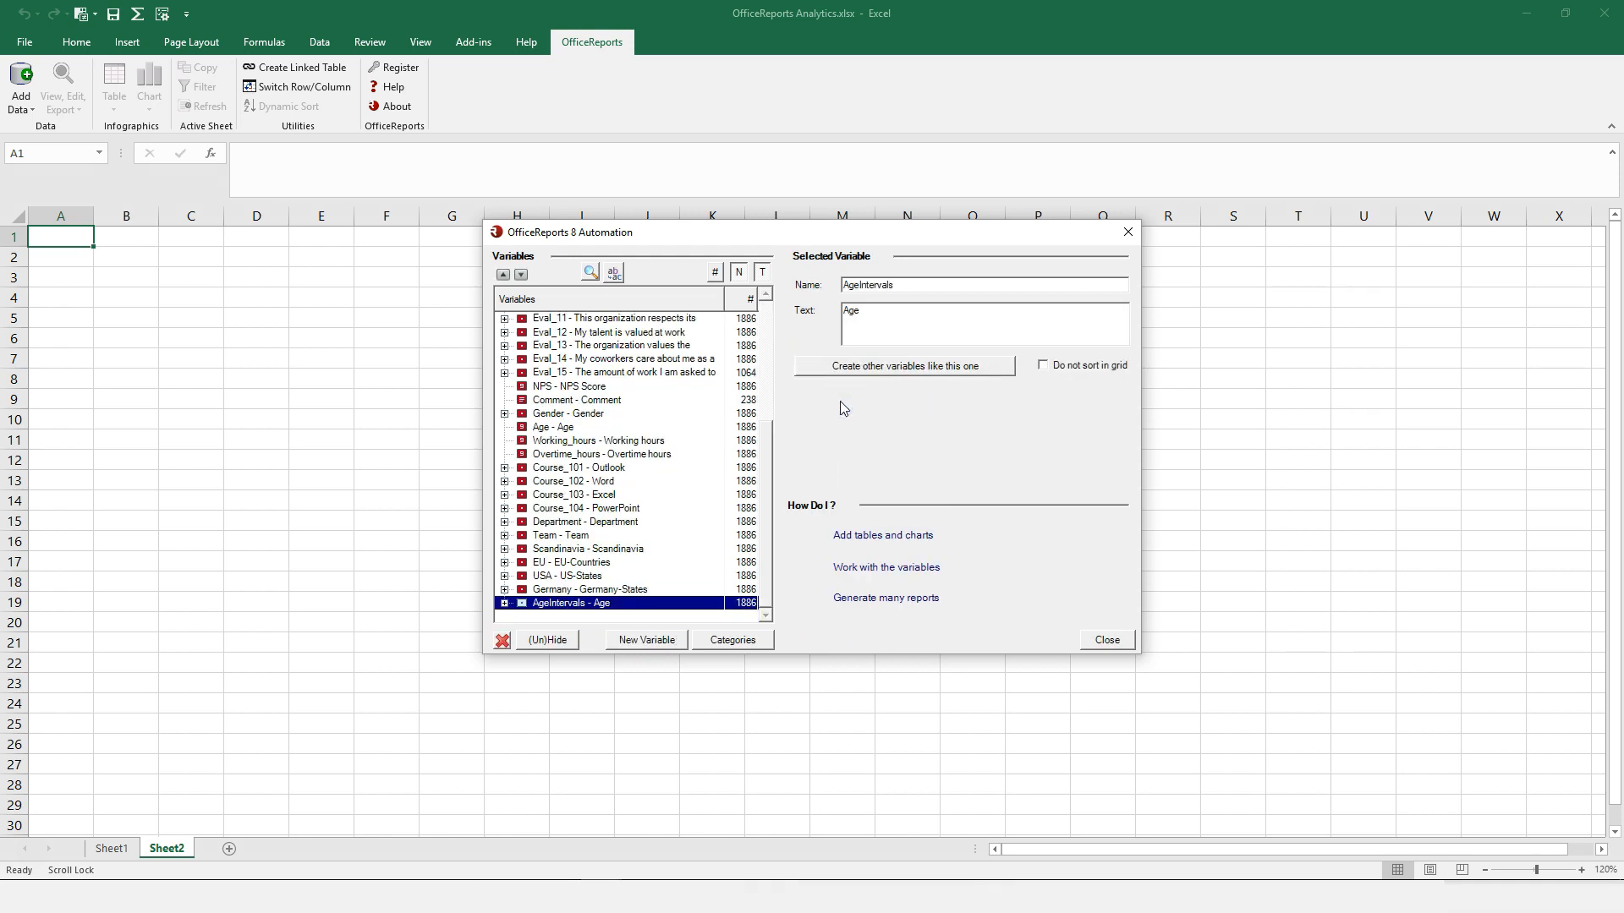
left_click(504, 603)
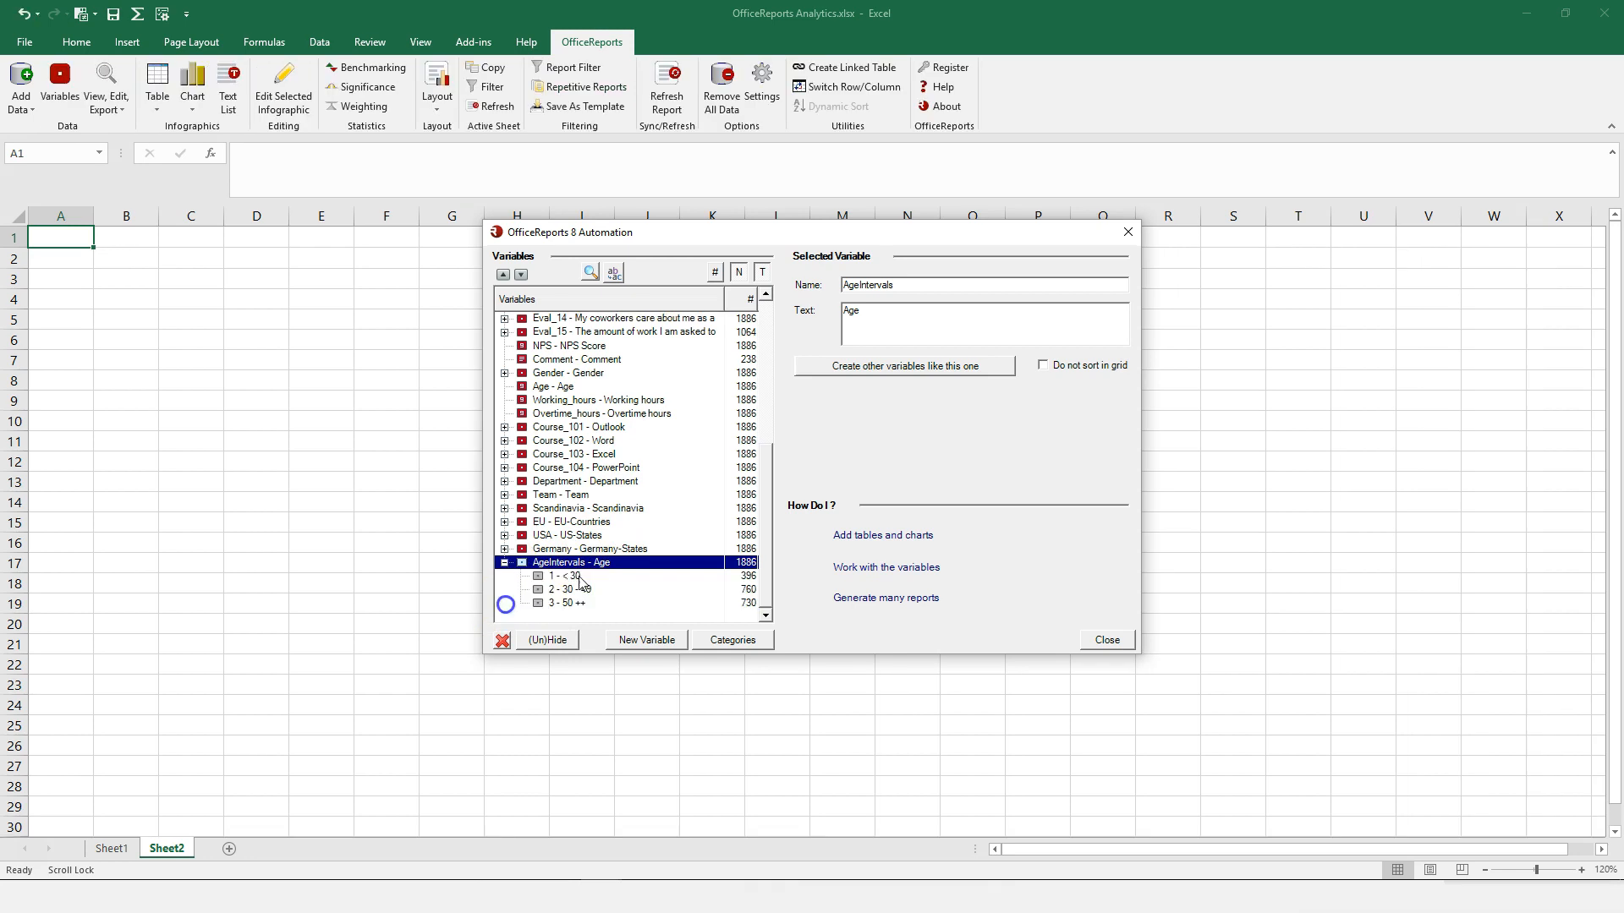
left_click(578, 577)
left_click(1007, 414)
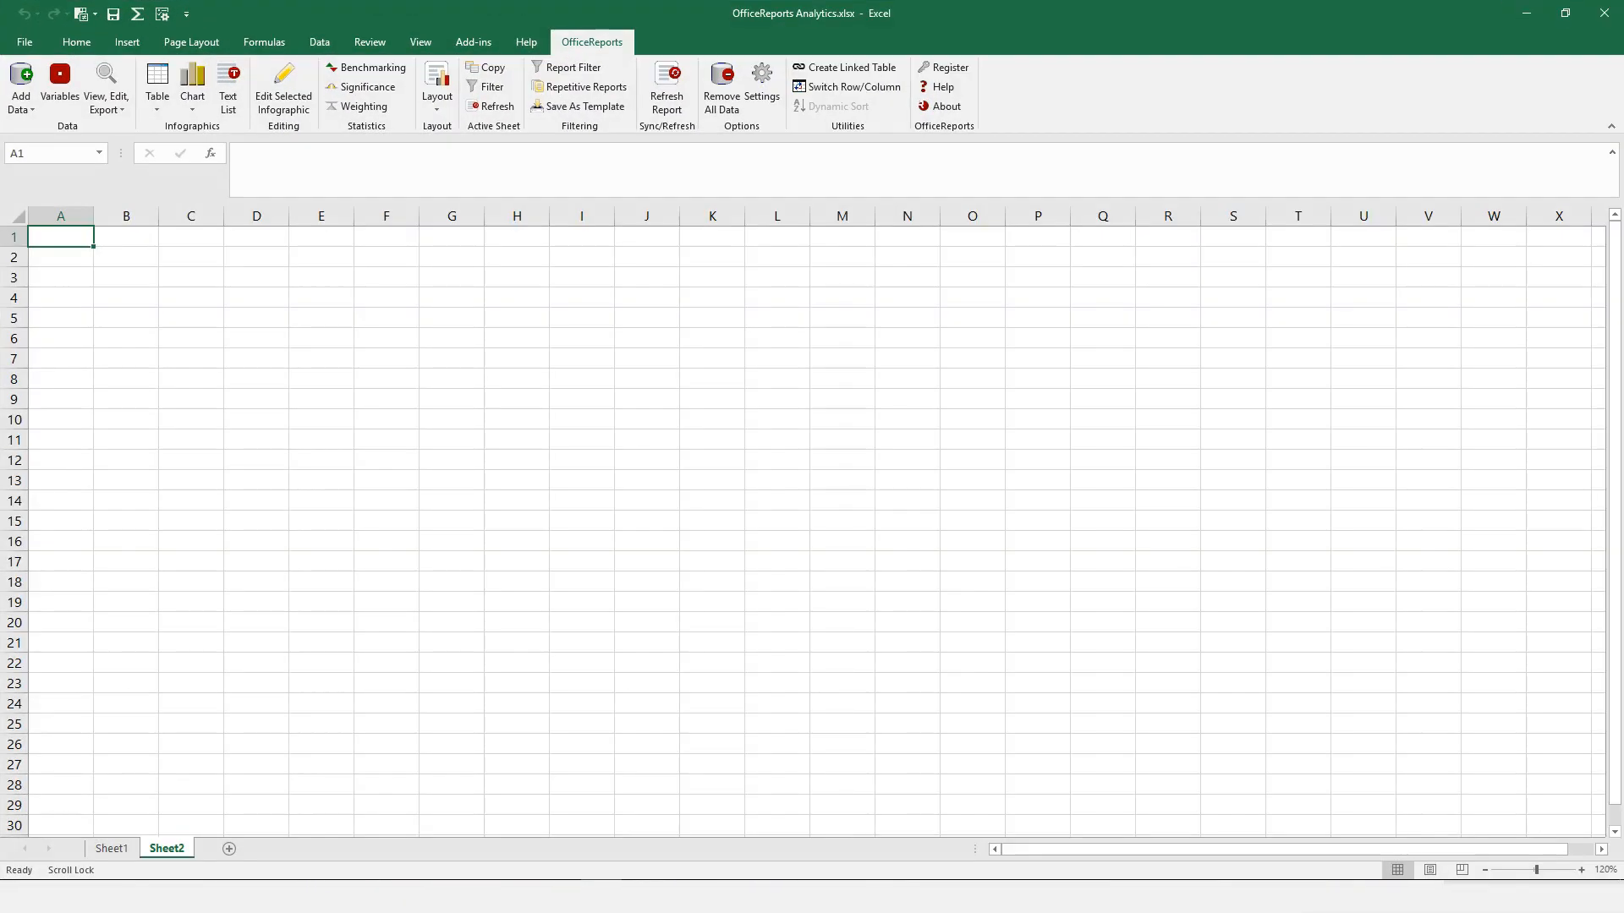
Create a table at cell B2 with Eval_12 - My talent is valued at work as rows and Department as columns
left_click(127, 256)
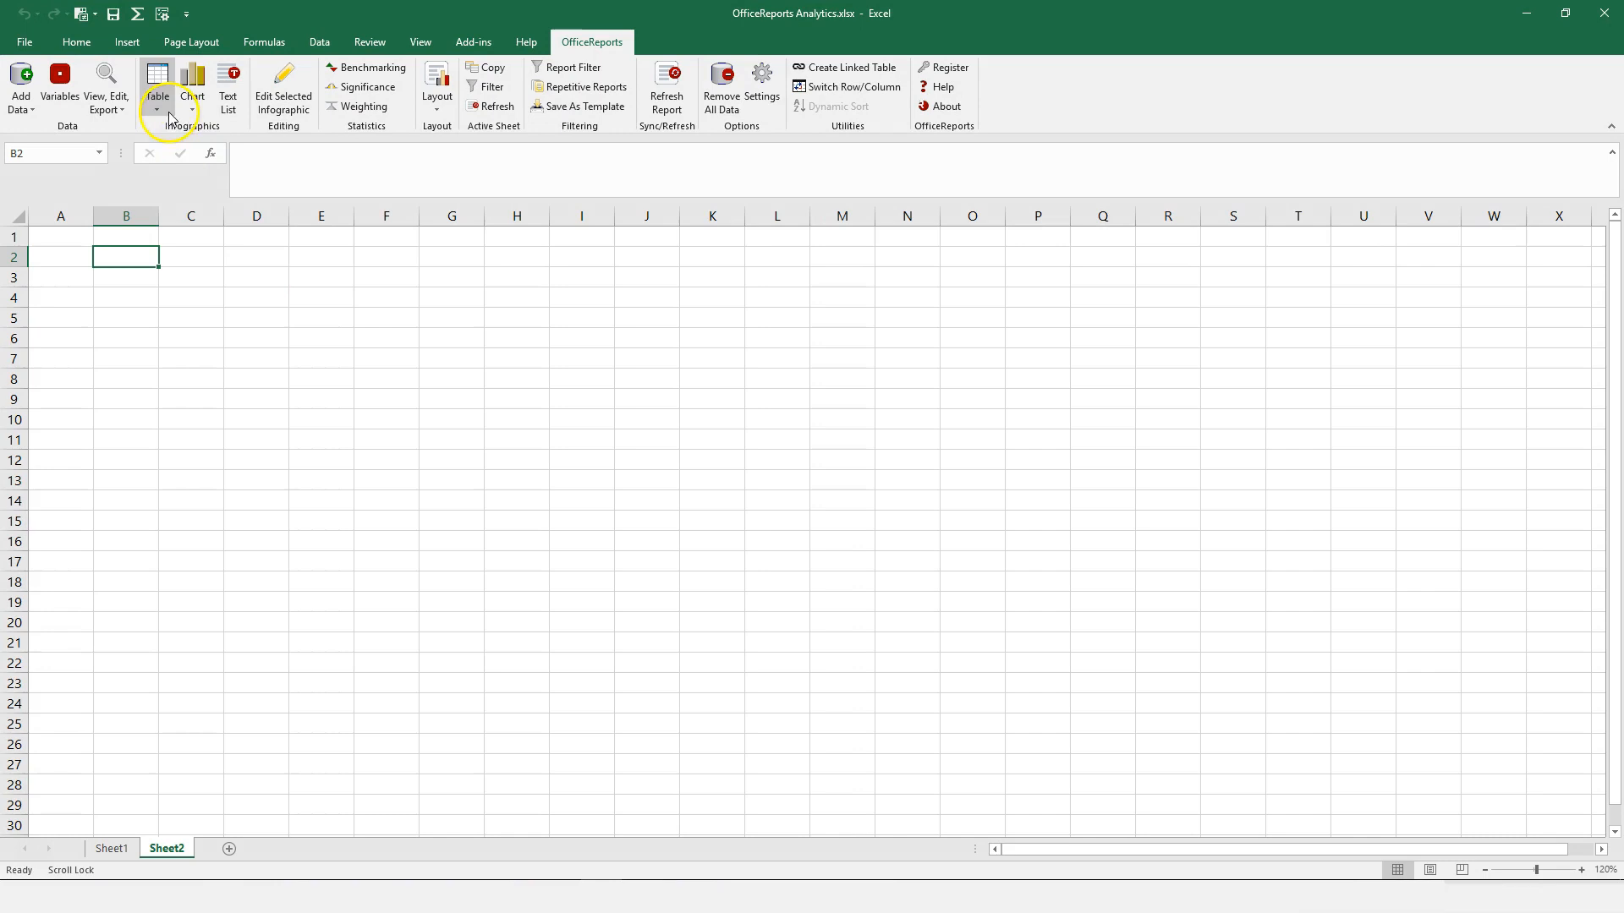
left_click(160, 102)
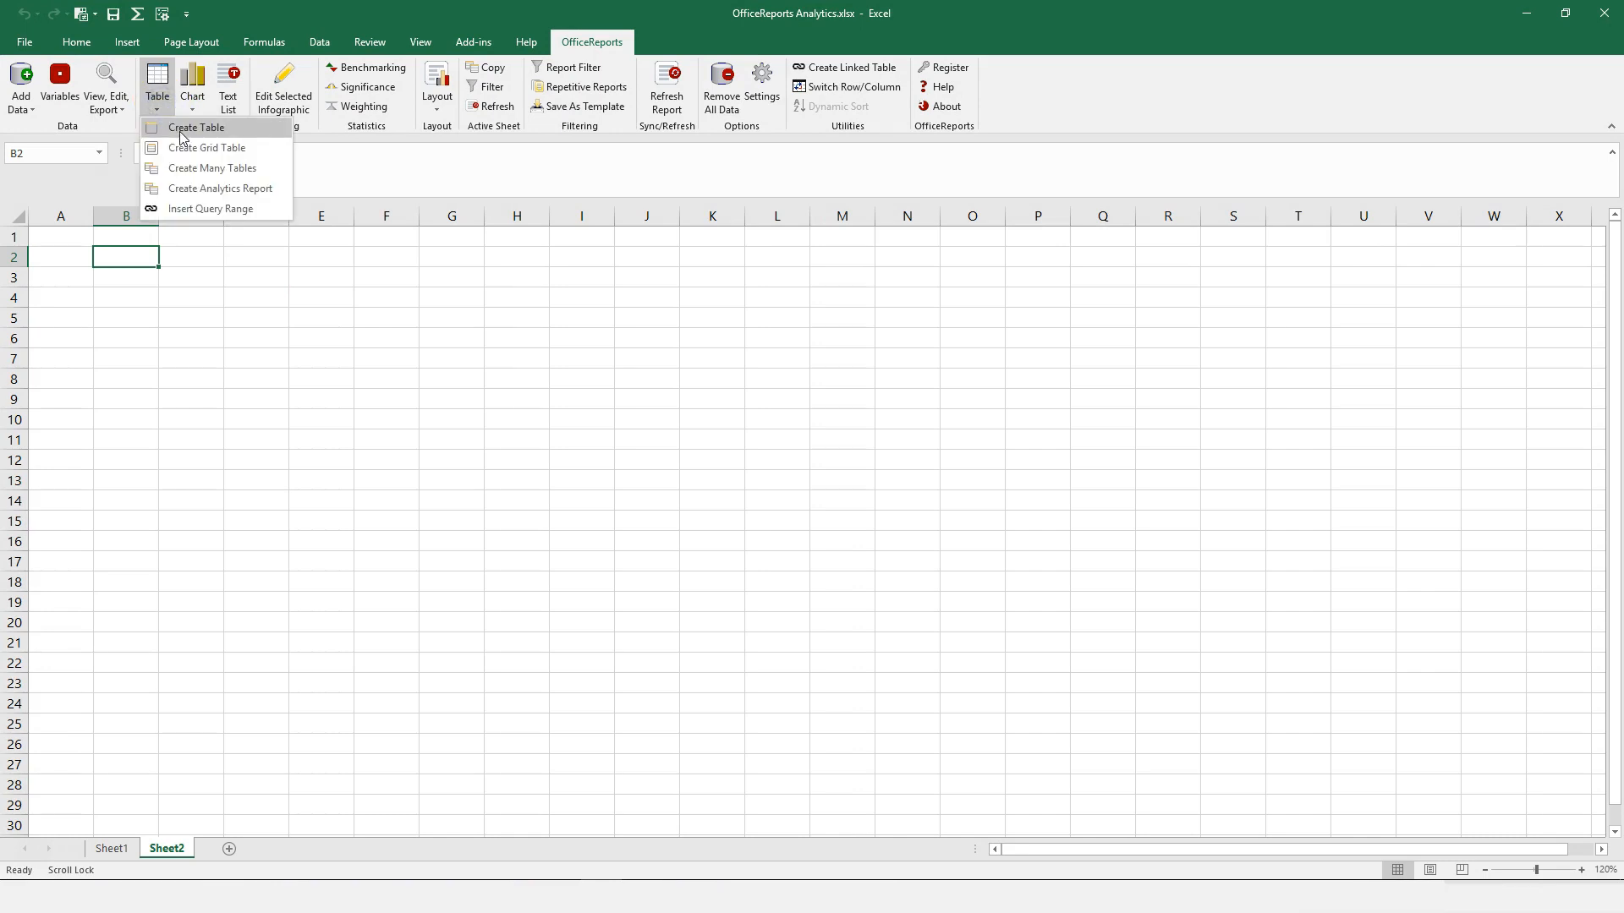
left_click(182, 128)
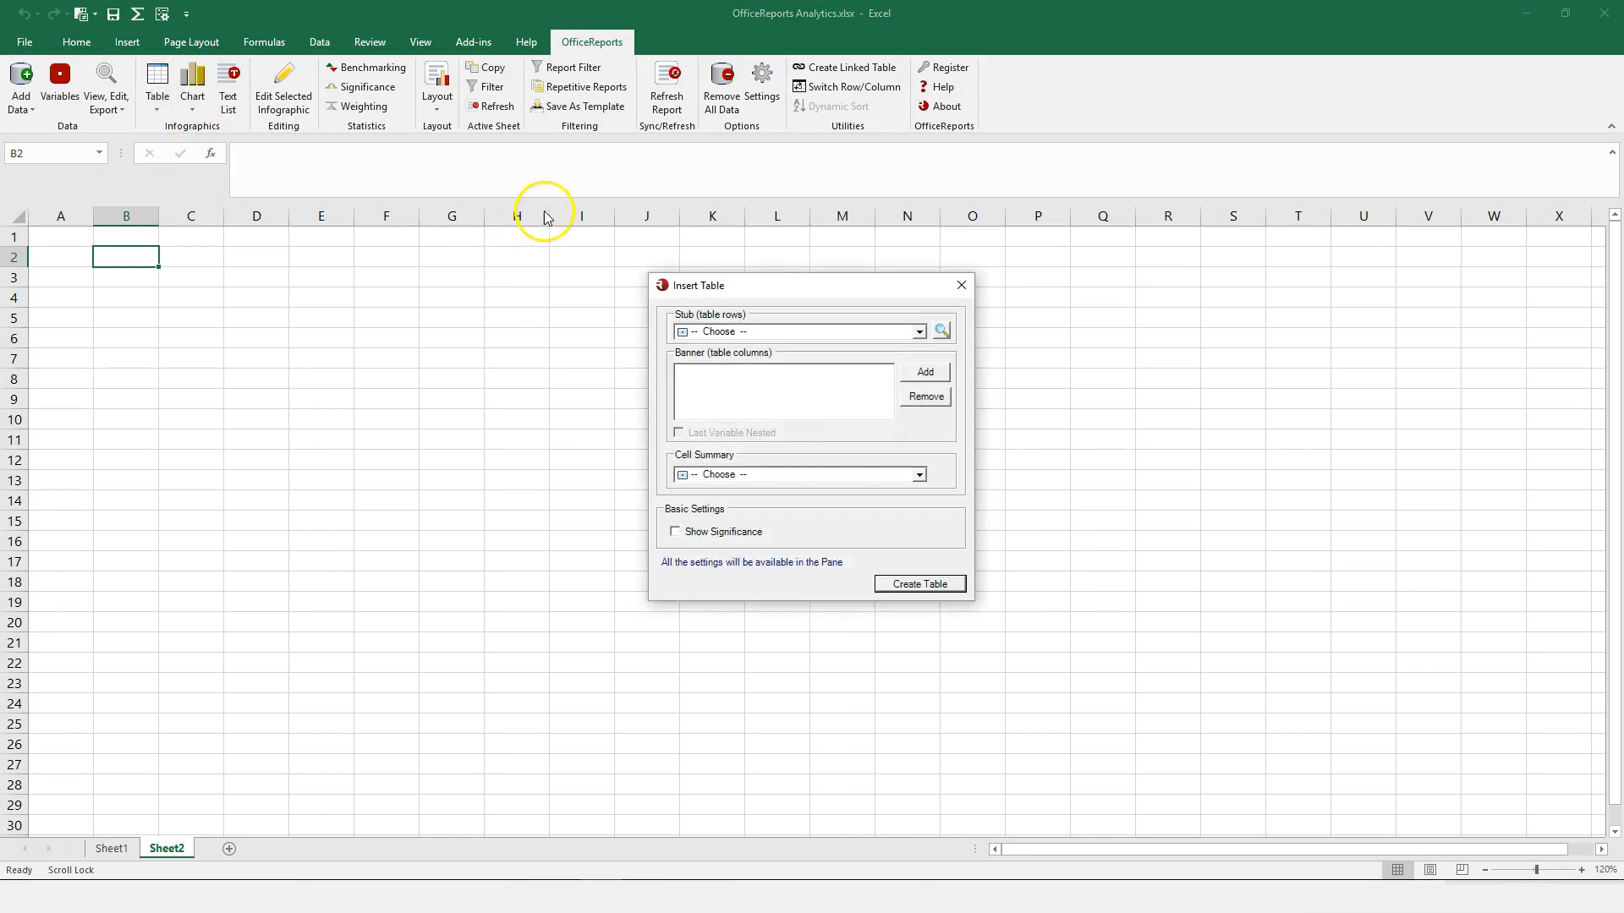
left_click(781, 331)
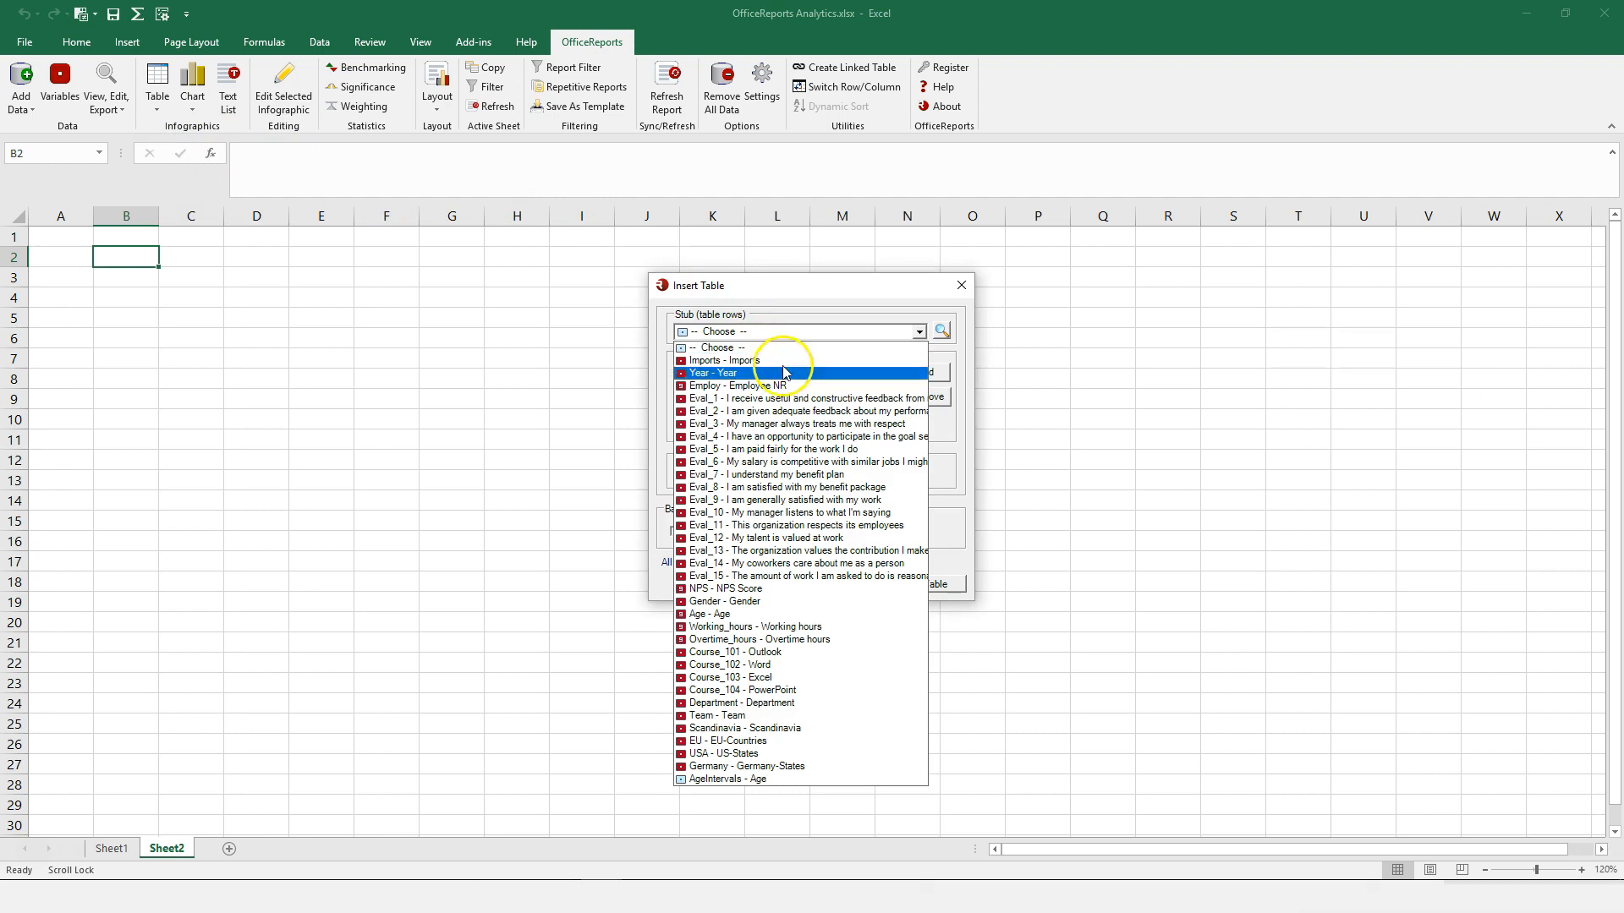
left_click(761, 538)
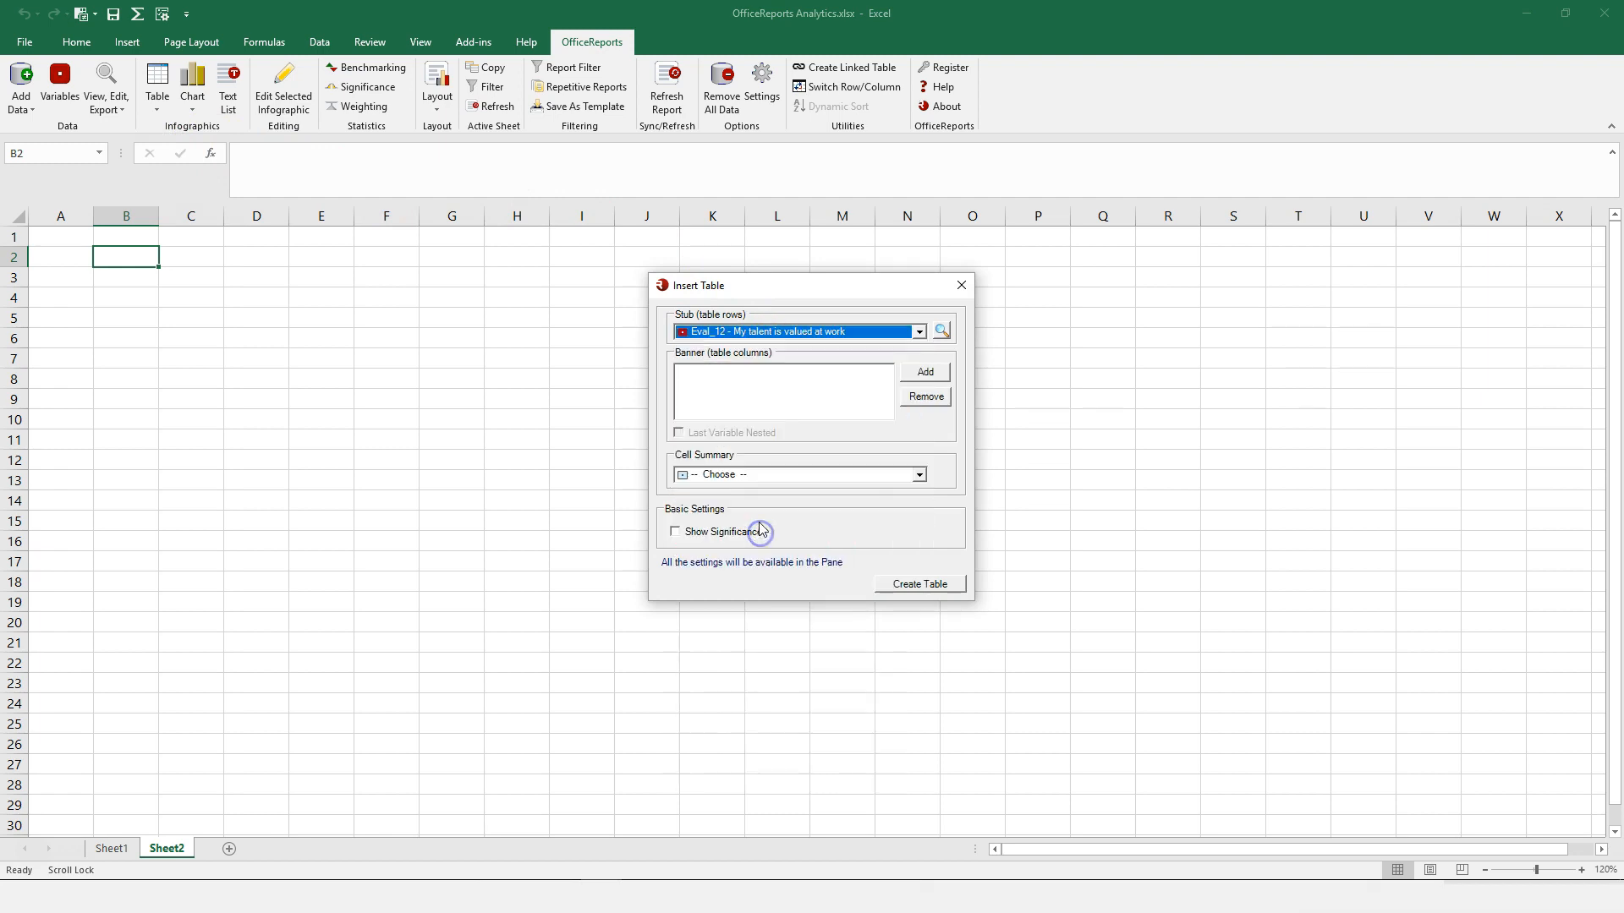
left_click(924, 373)
left_click(729, 579)
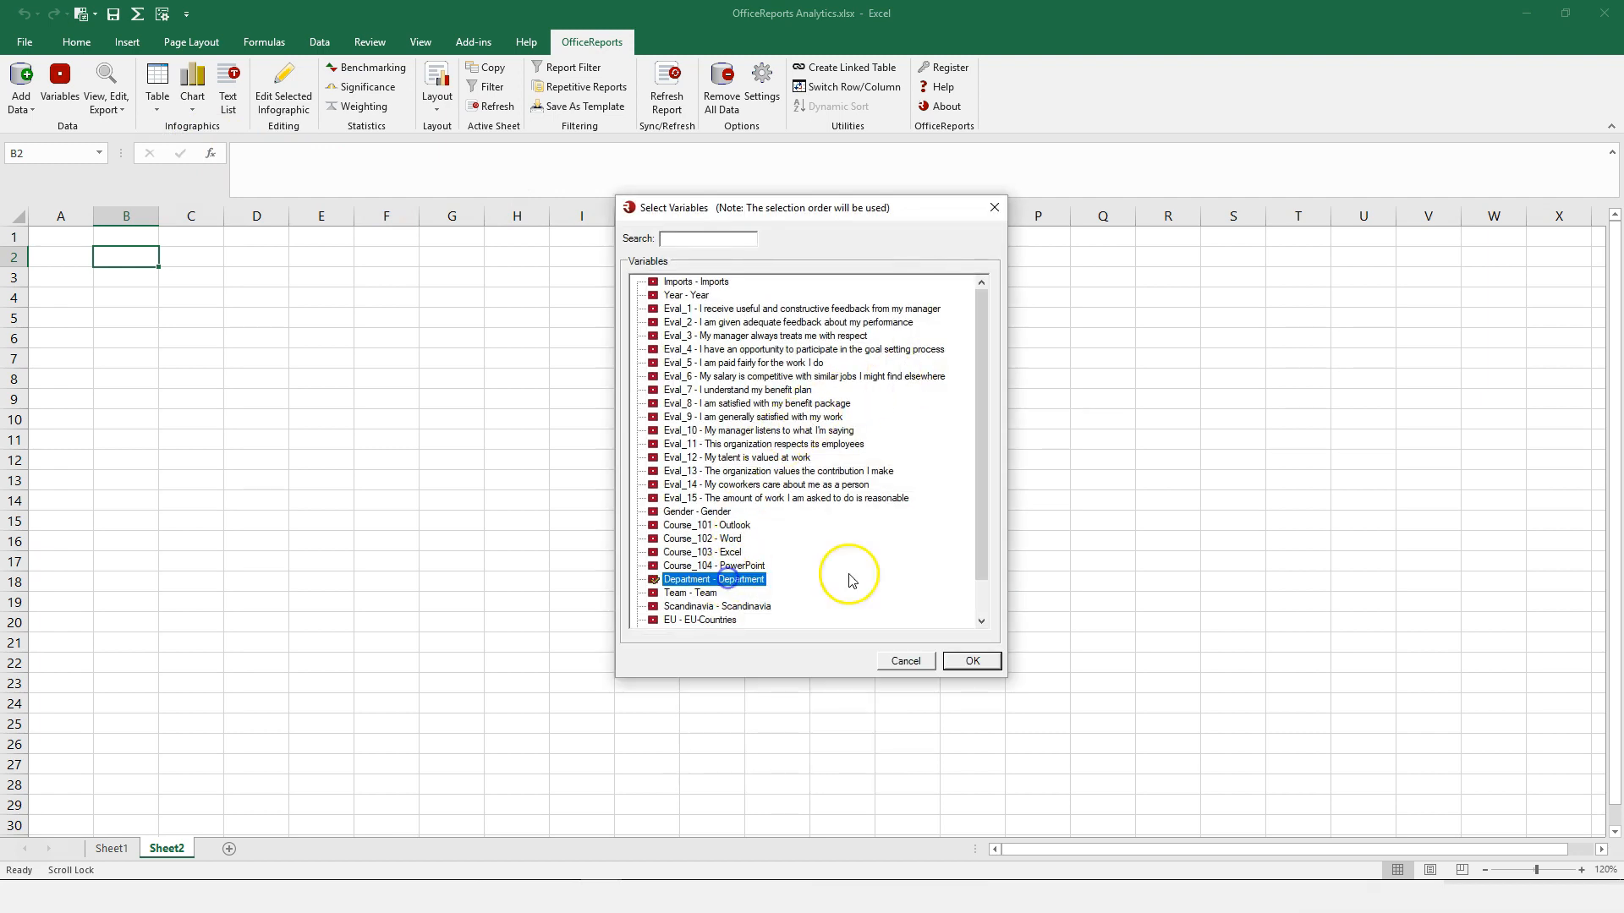
left_click(967, 661)
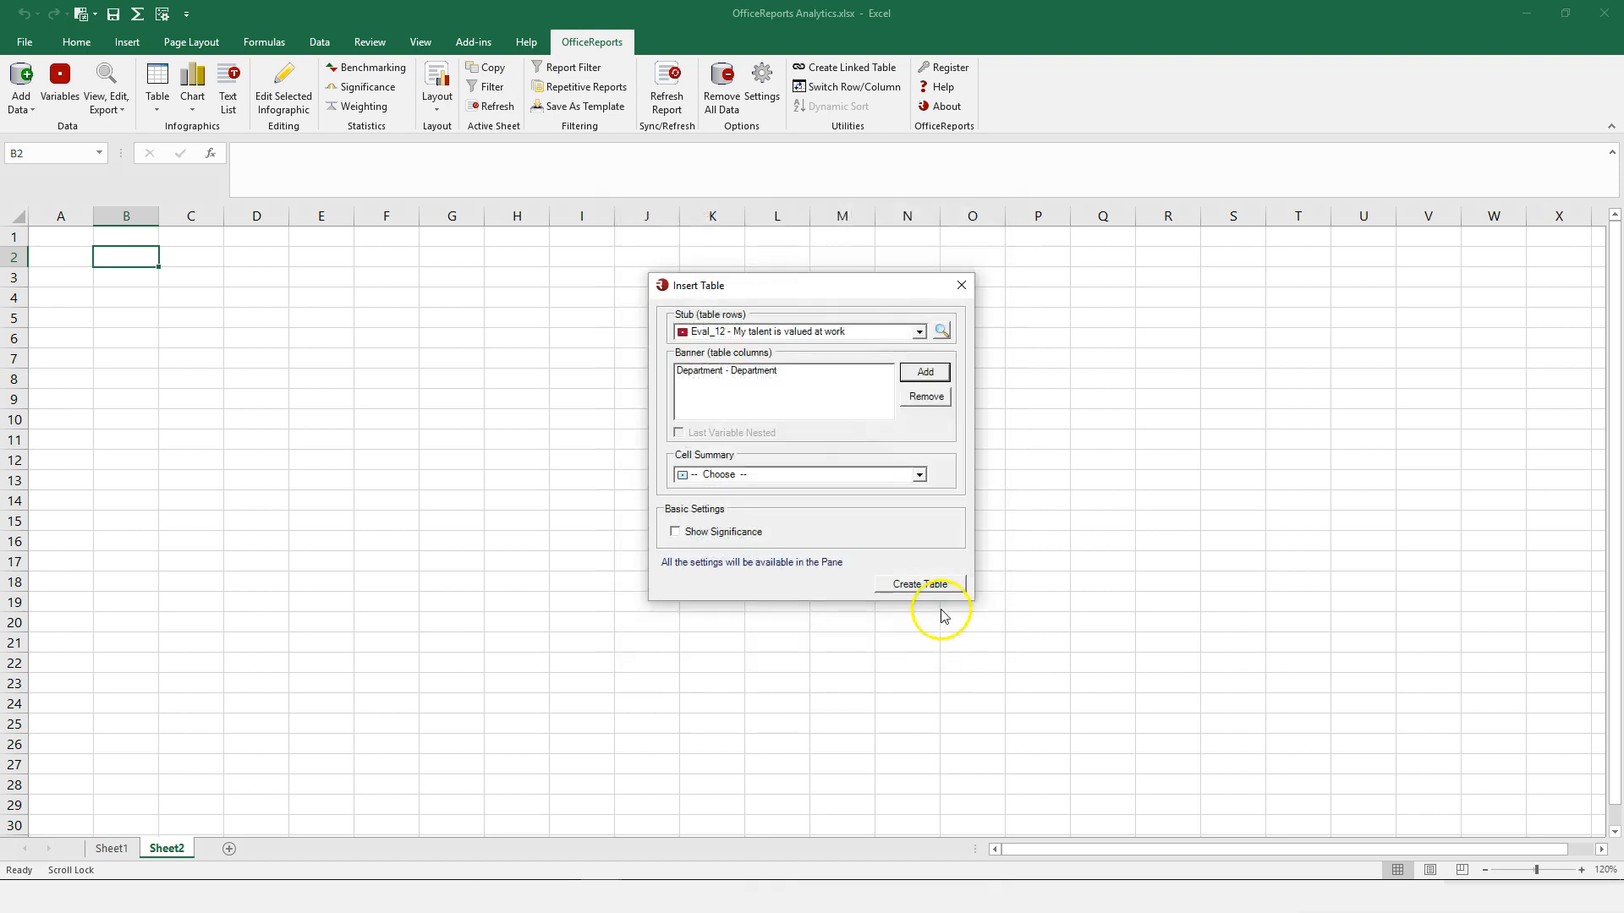
left_click(901, 589)
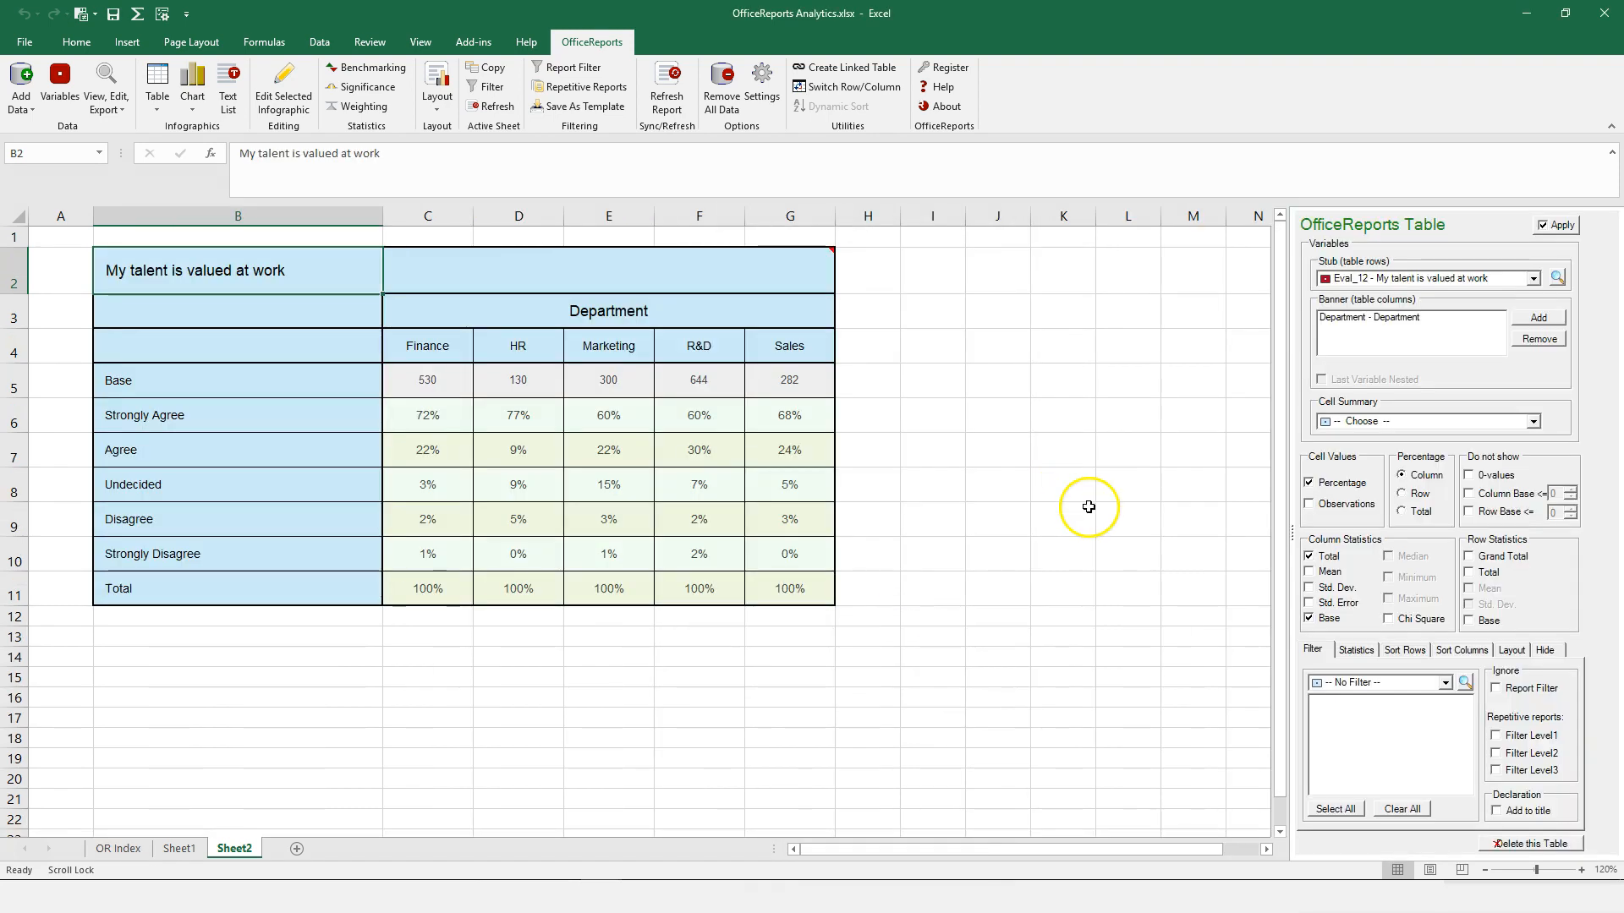
Add the mean, standard deviation and standard error to the table's column statistics
left_click(1309, 573)
left_click(1310, 588)
left_click(1309, 603)
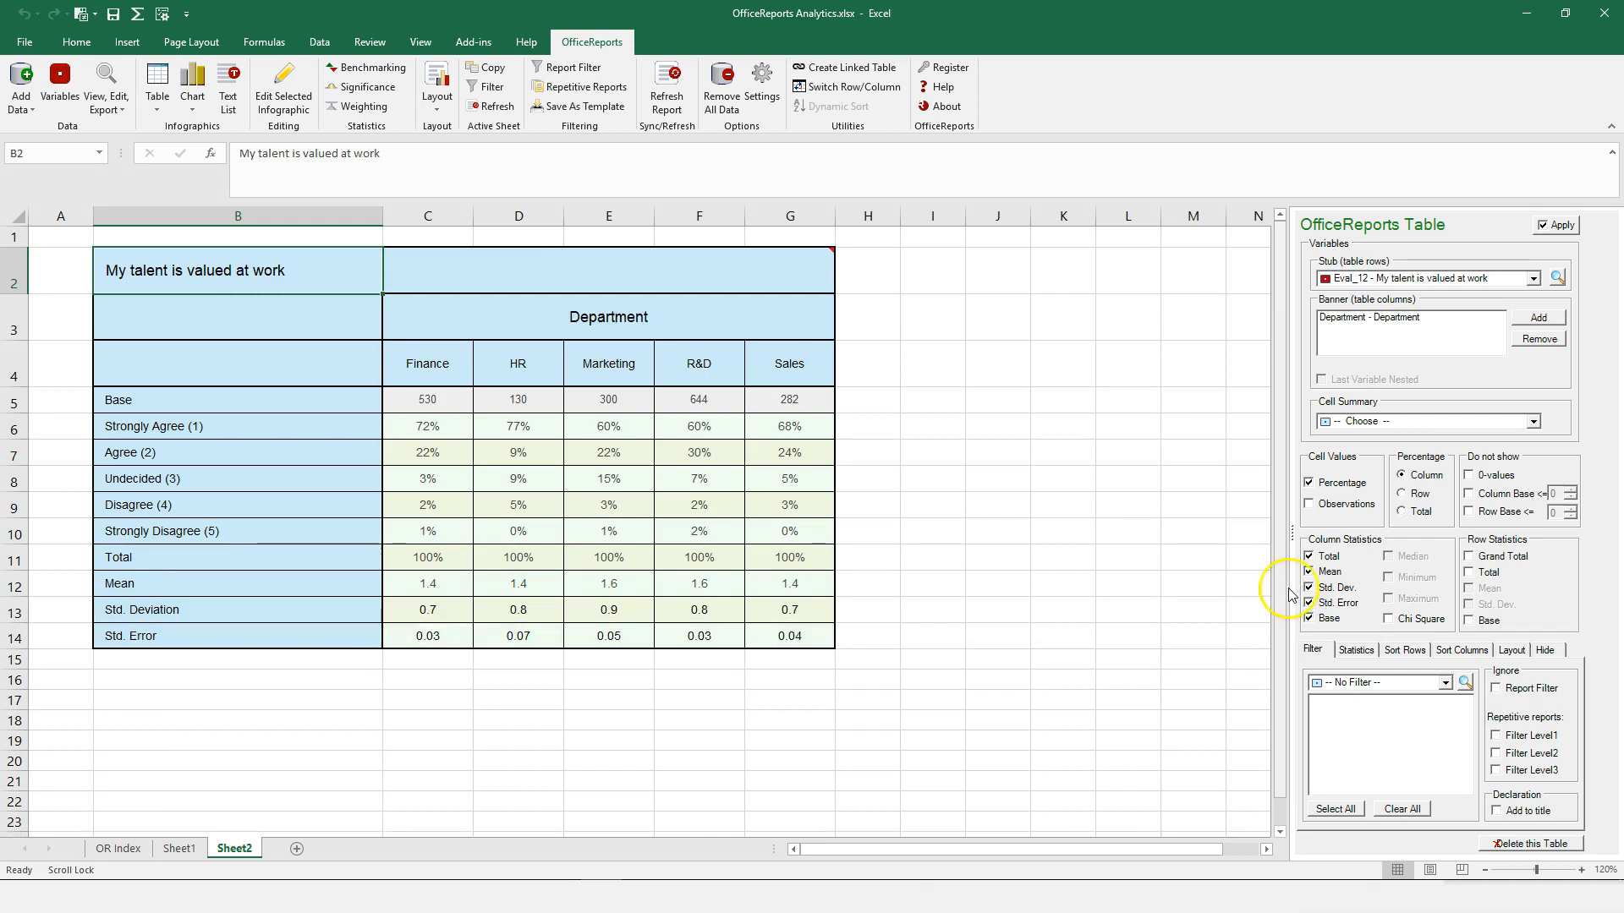
Filter the table by AgeIntervals - Age to the 30 - 49 and 50 ++ categories
left_click(1358, 685)
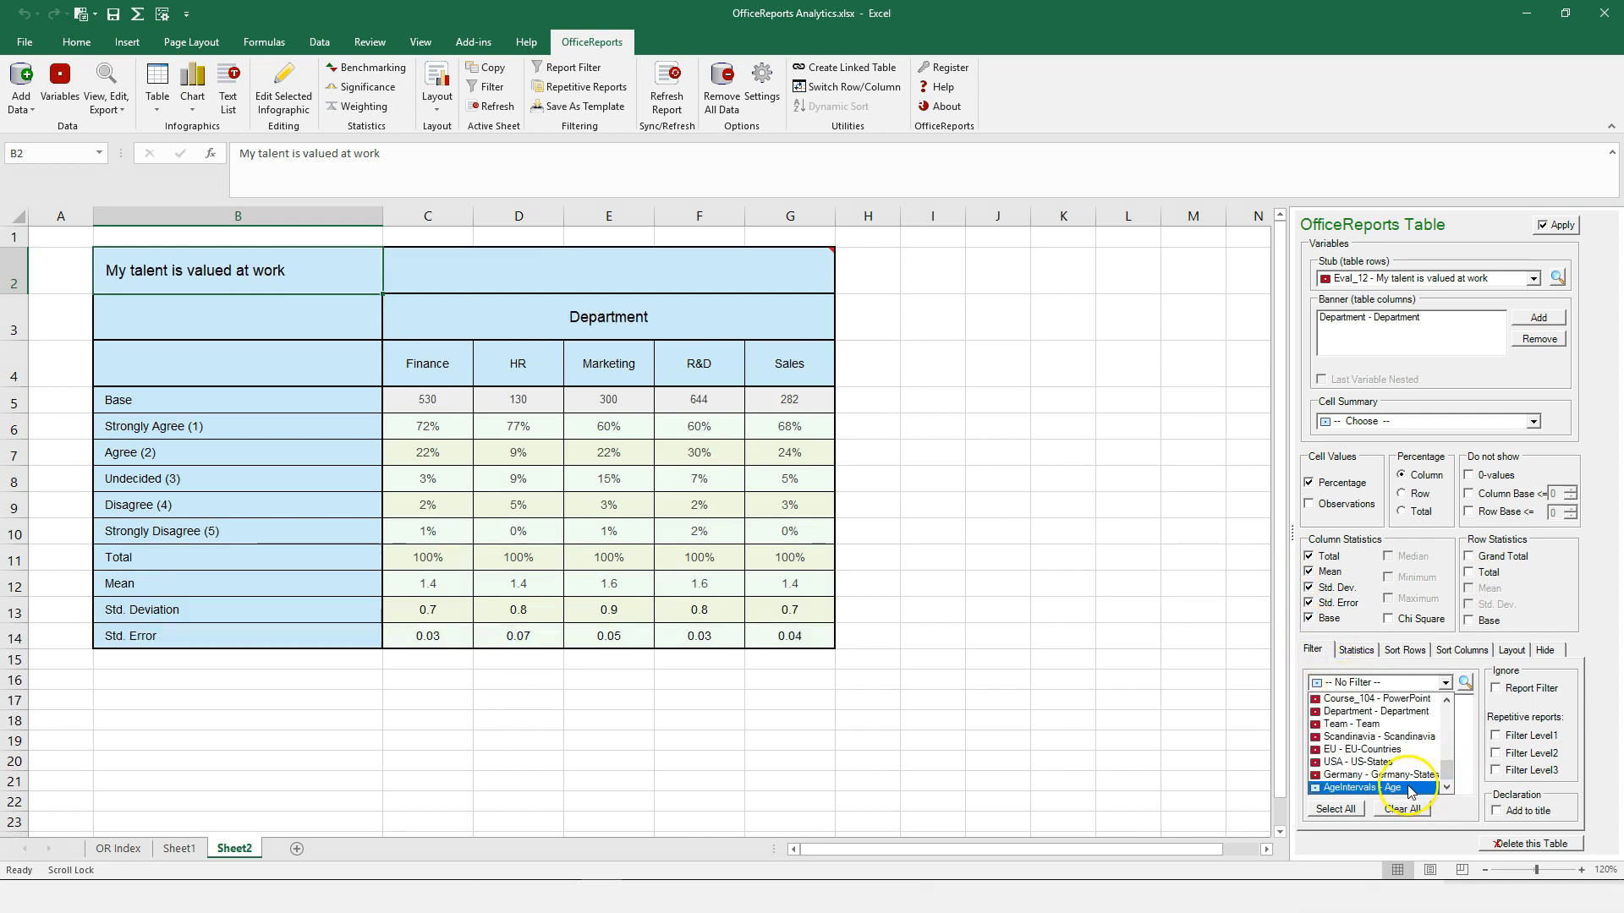
left_click(1387, 755)
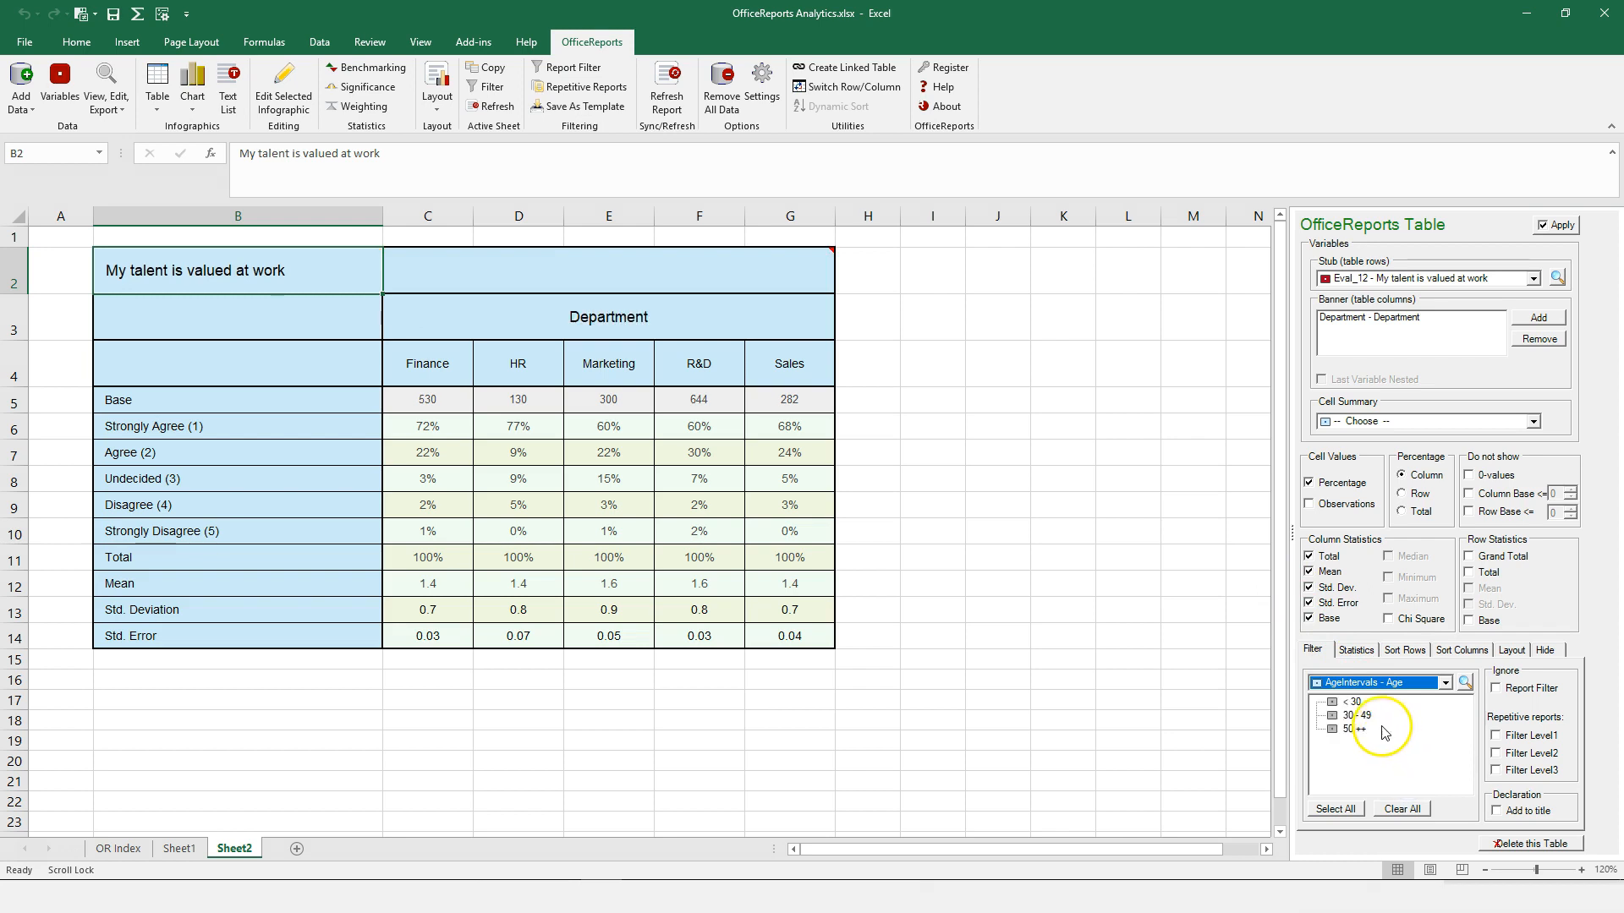
left_click(1333, 716)
left_click(1356, 729)
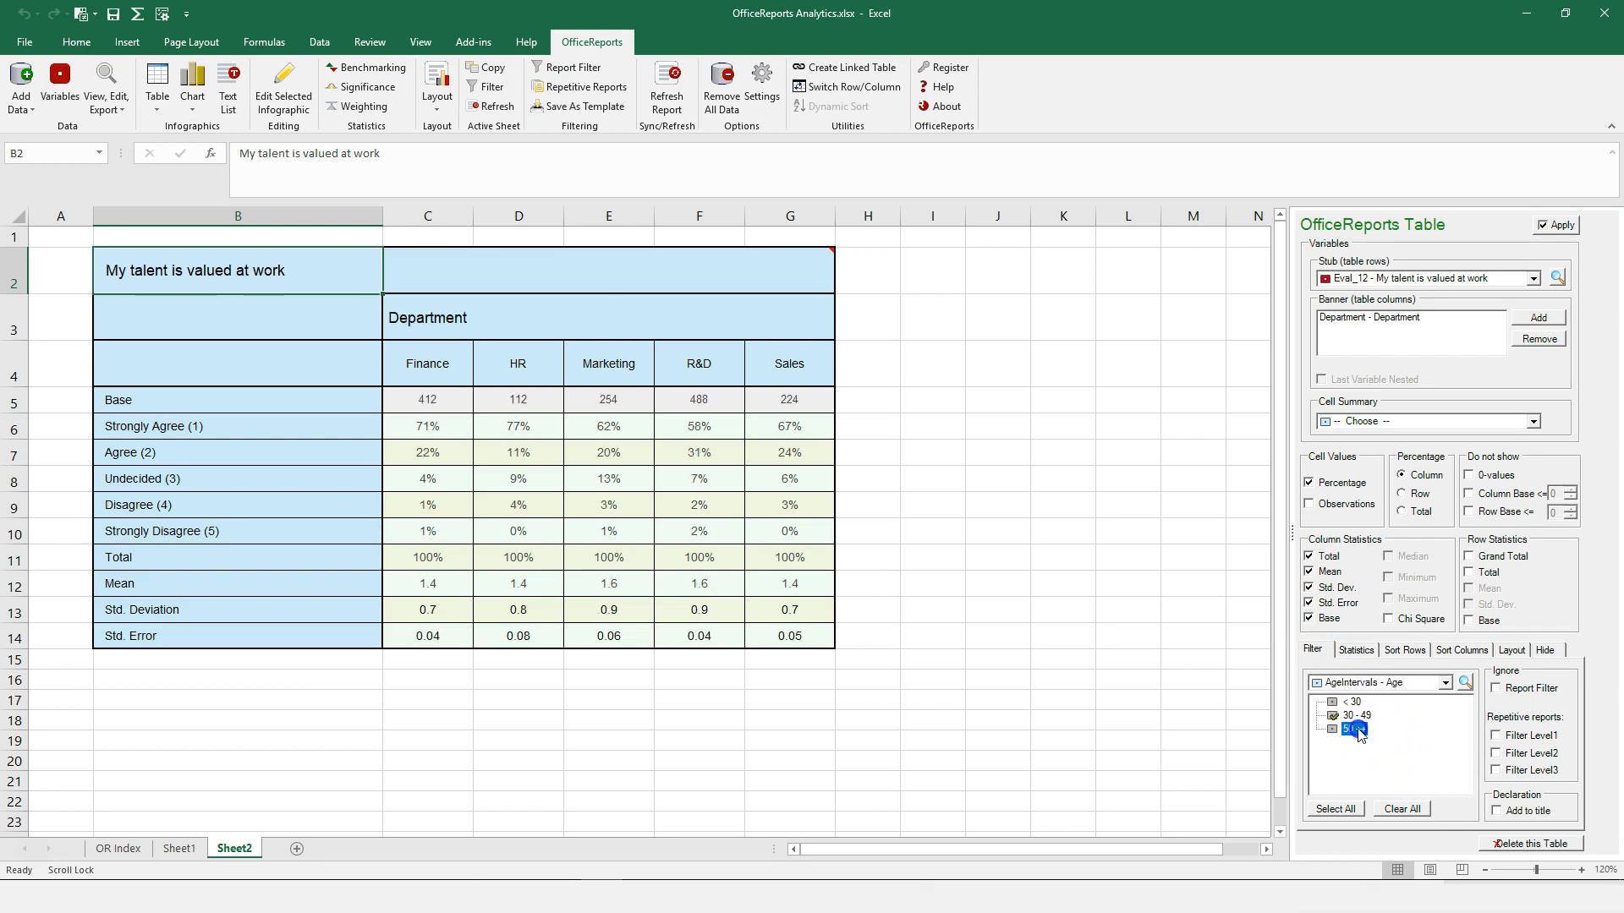
Enable the Column Proportions (Z-Test) and Column Means (T-Test) statistical tests for the table
left_click(1363, 655)
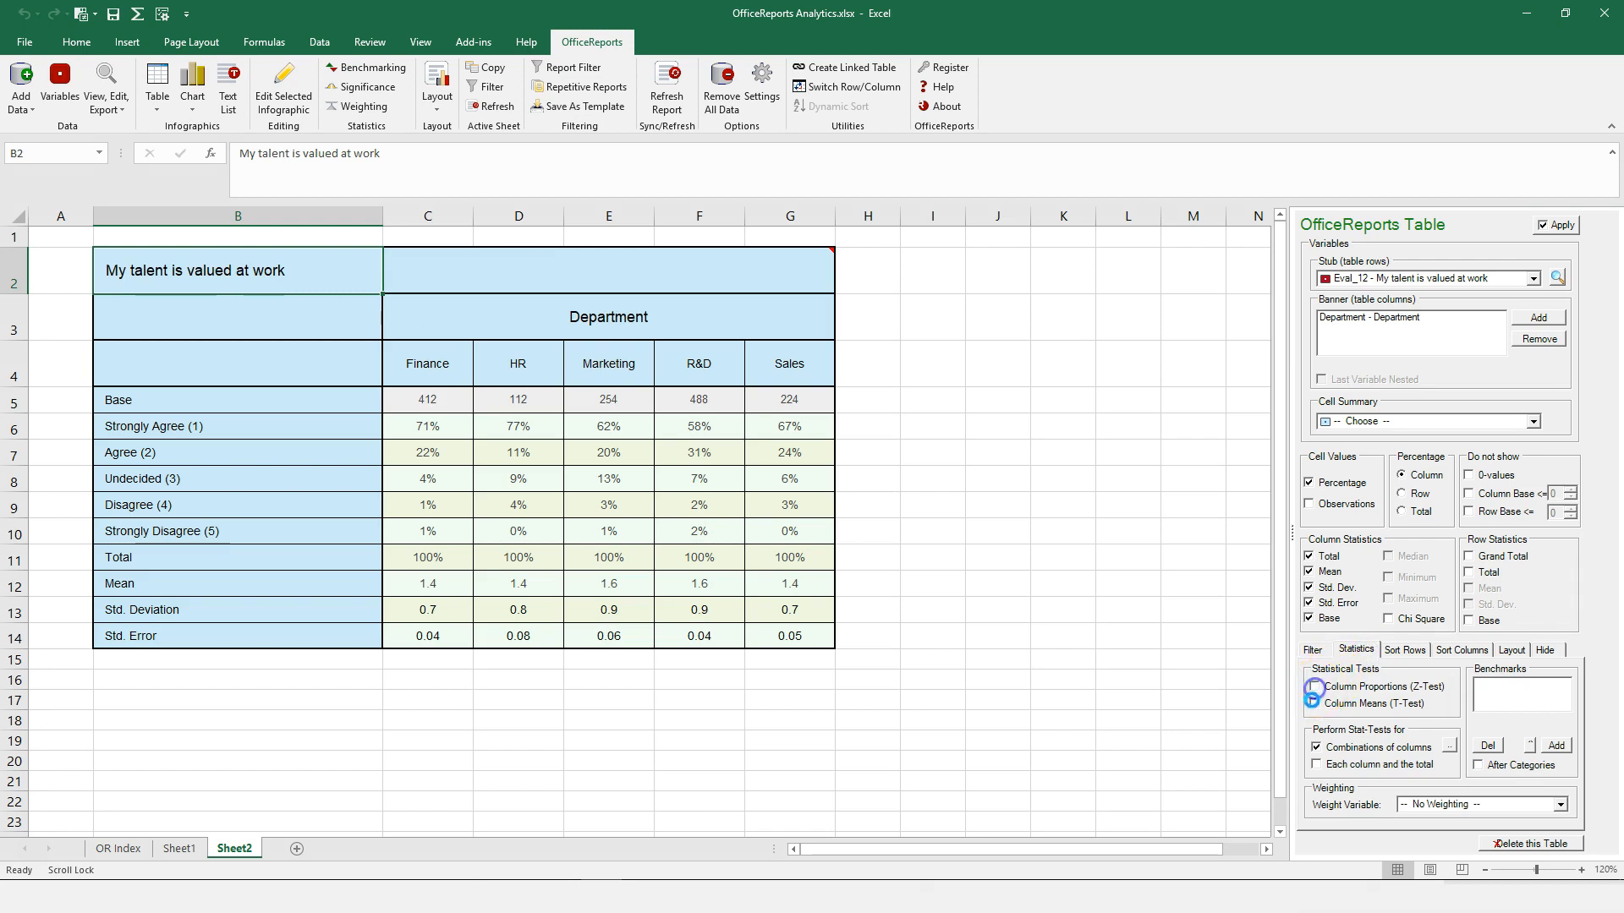
left_click(1314, 687)
left_click(1314, 703)
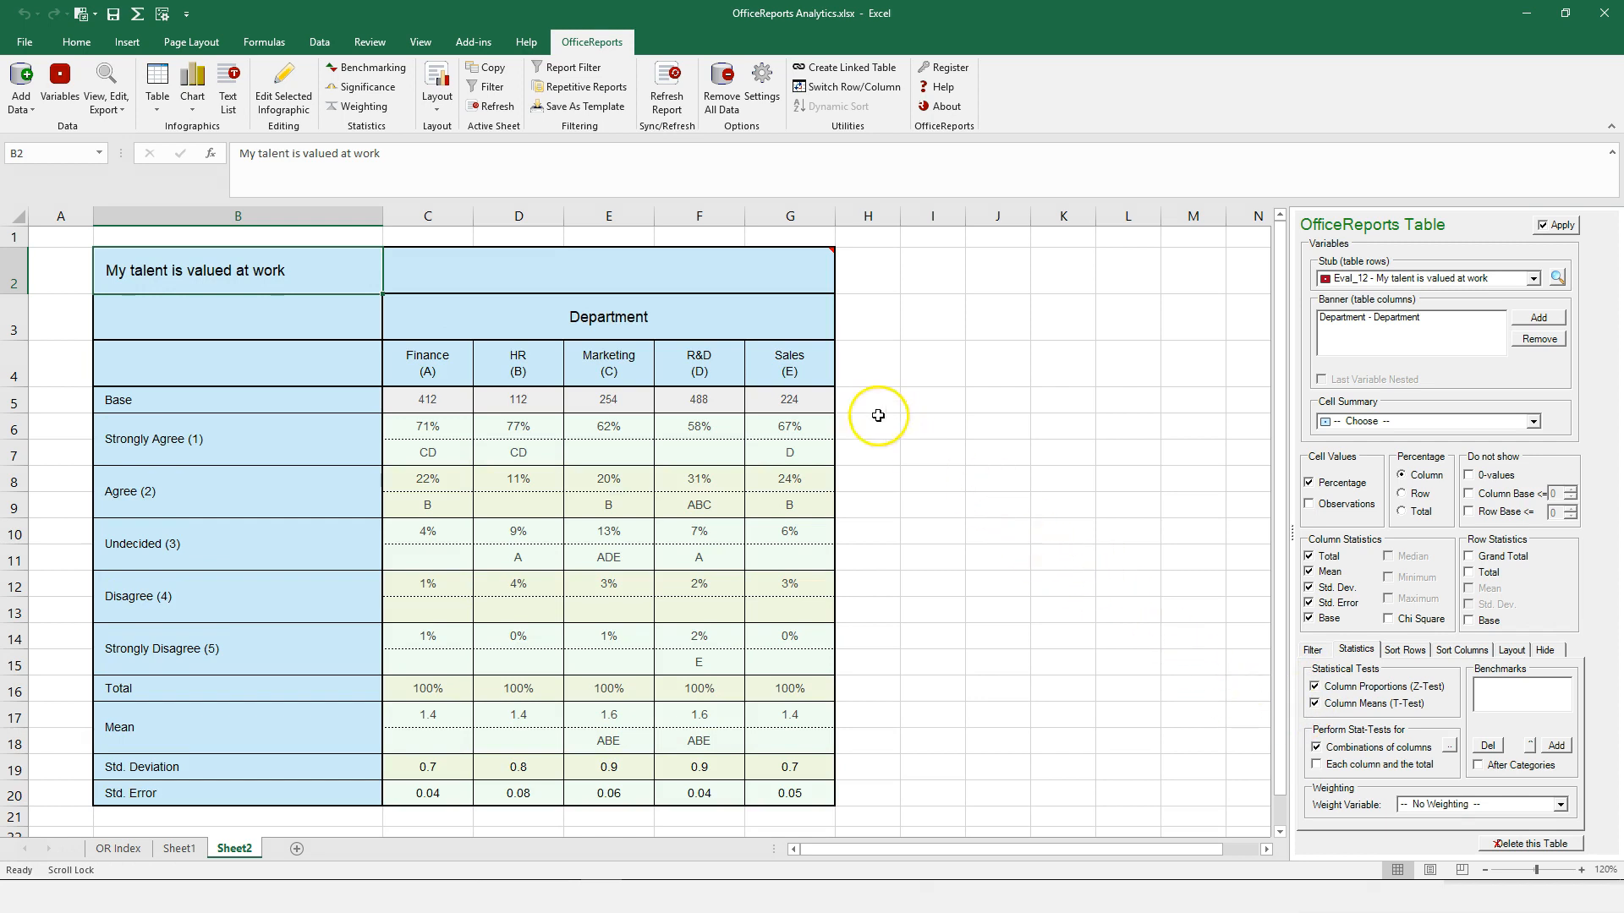
Enable a second confidence level of 90% in the significance settings and apply it to the table
left_click(367, 87)
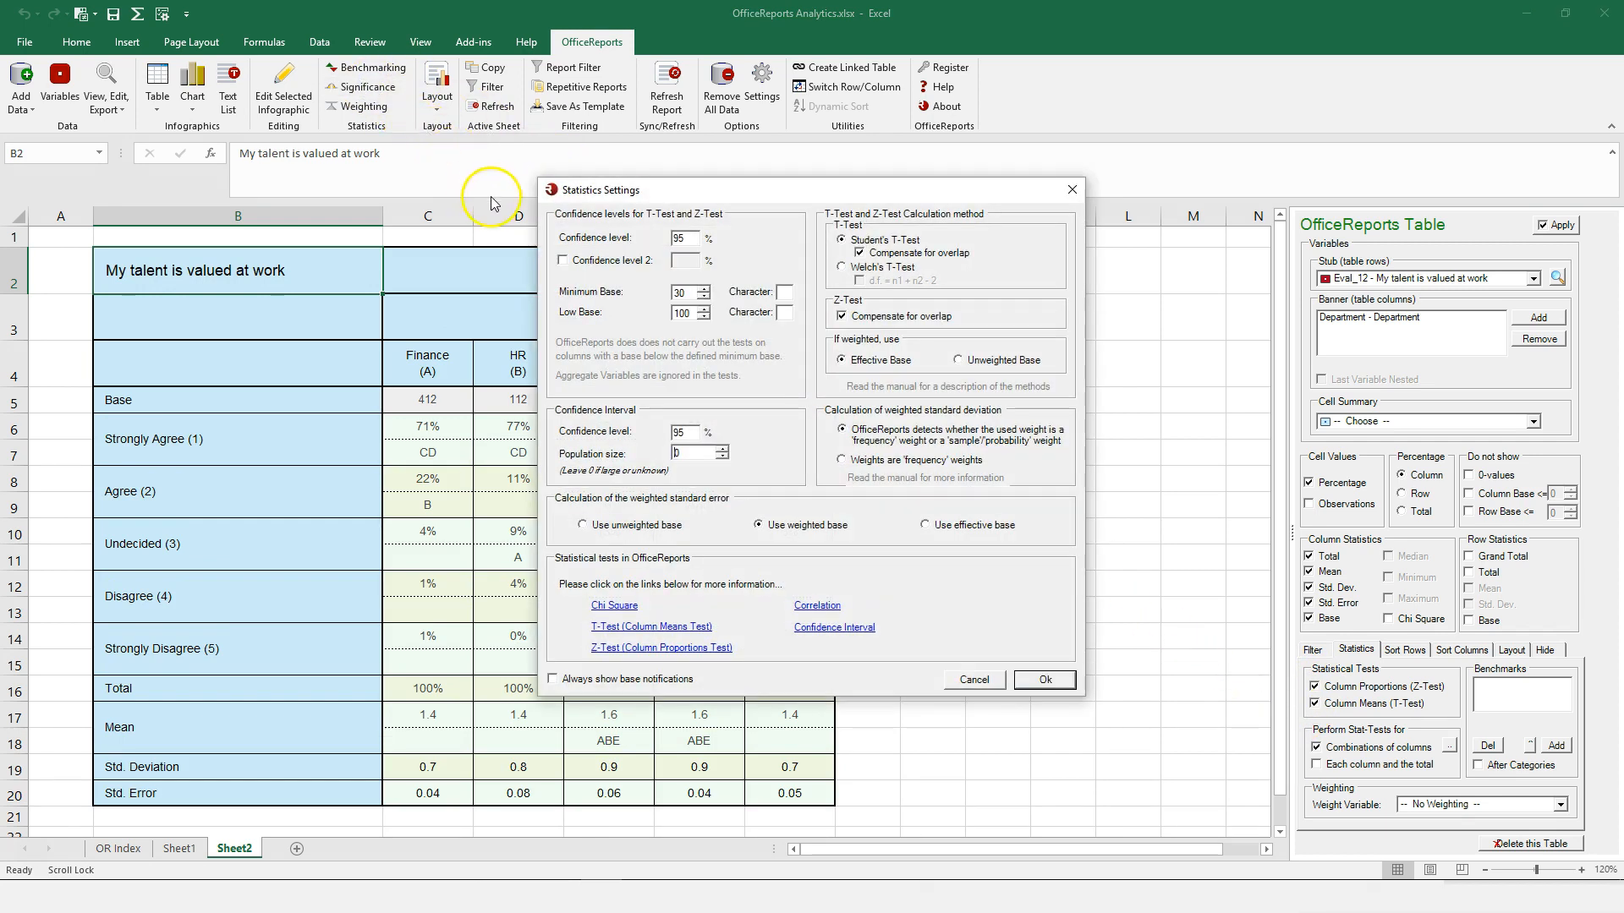
left_click(563, 261)
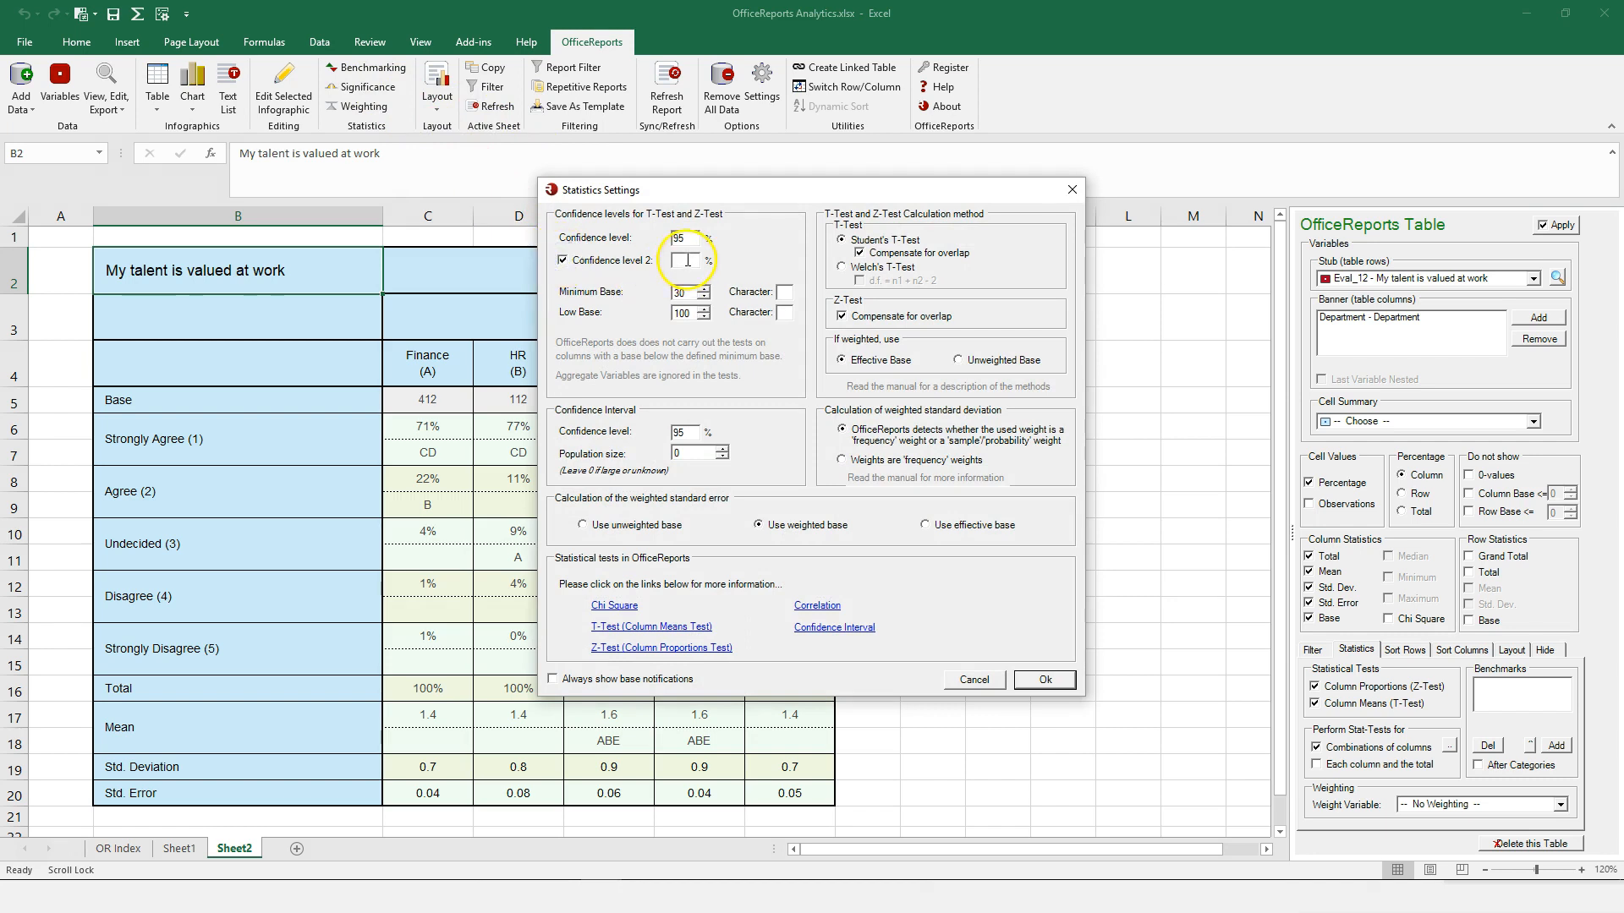
type("0")
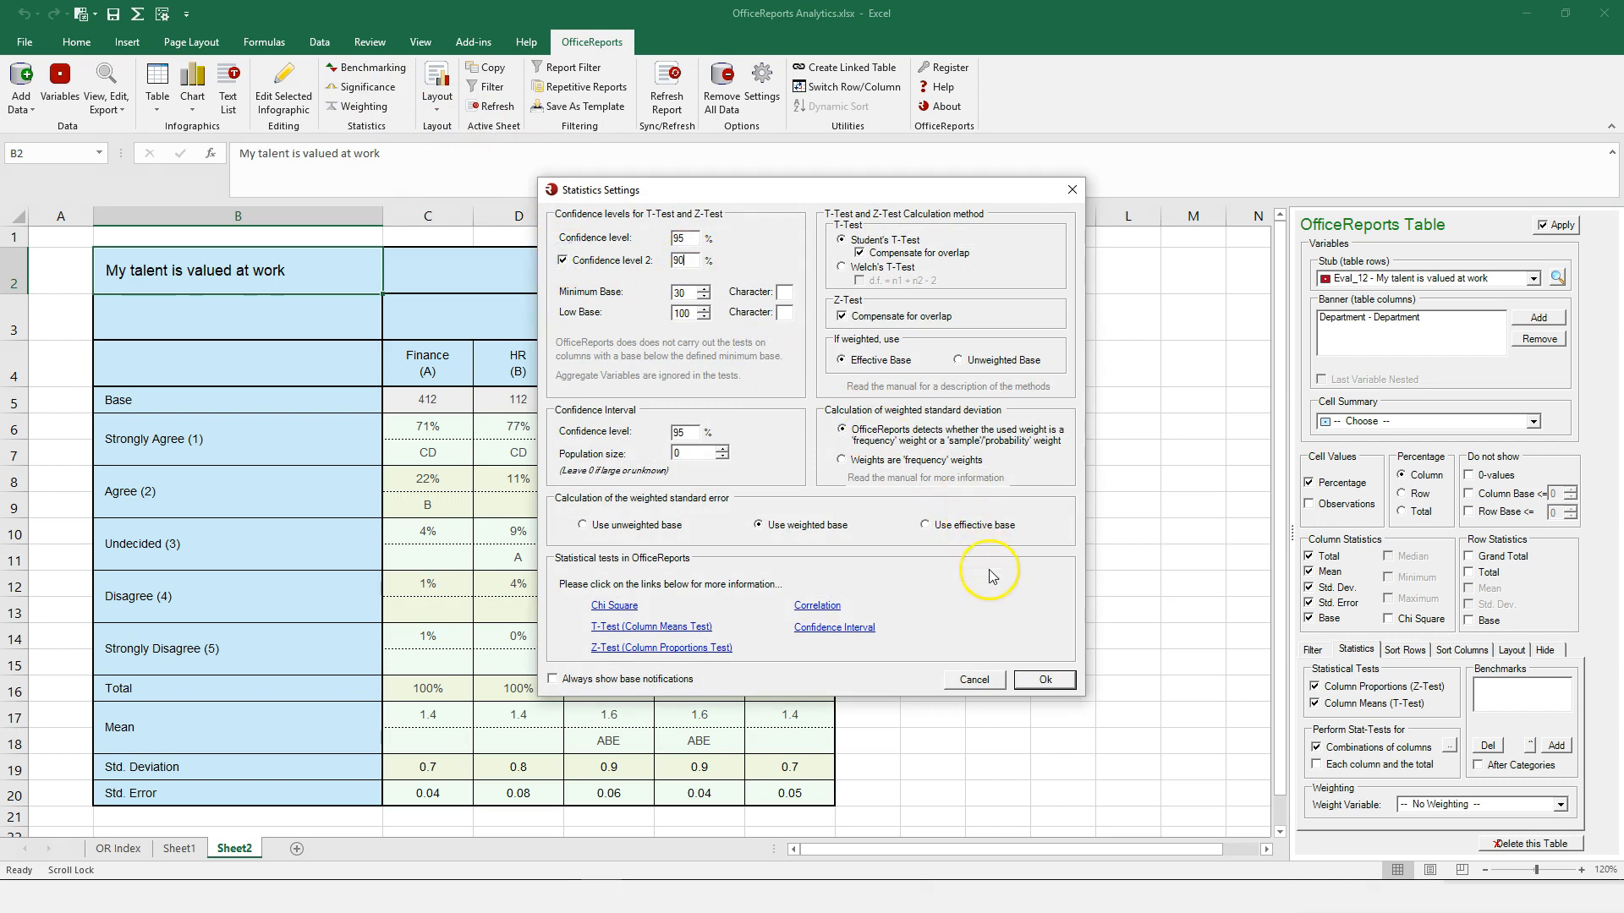
left_click(1039, 678)
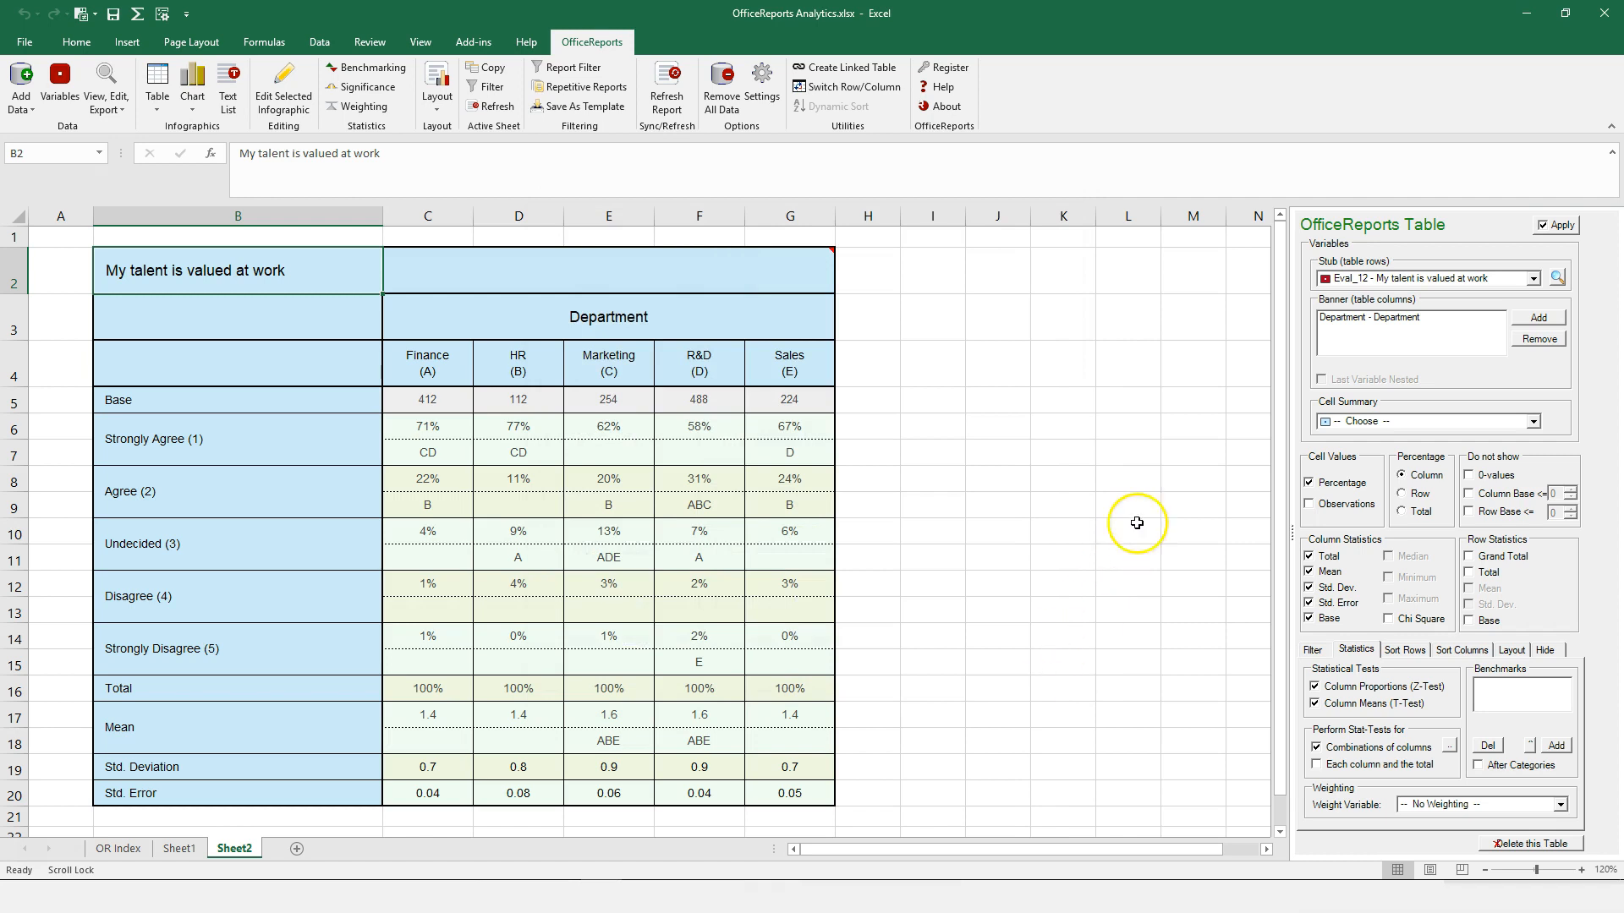
left_click(1553, 230)
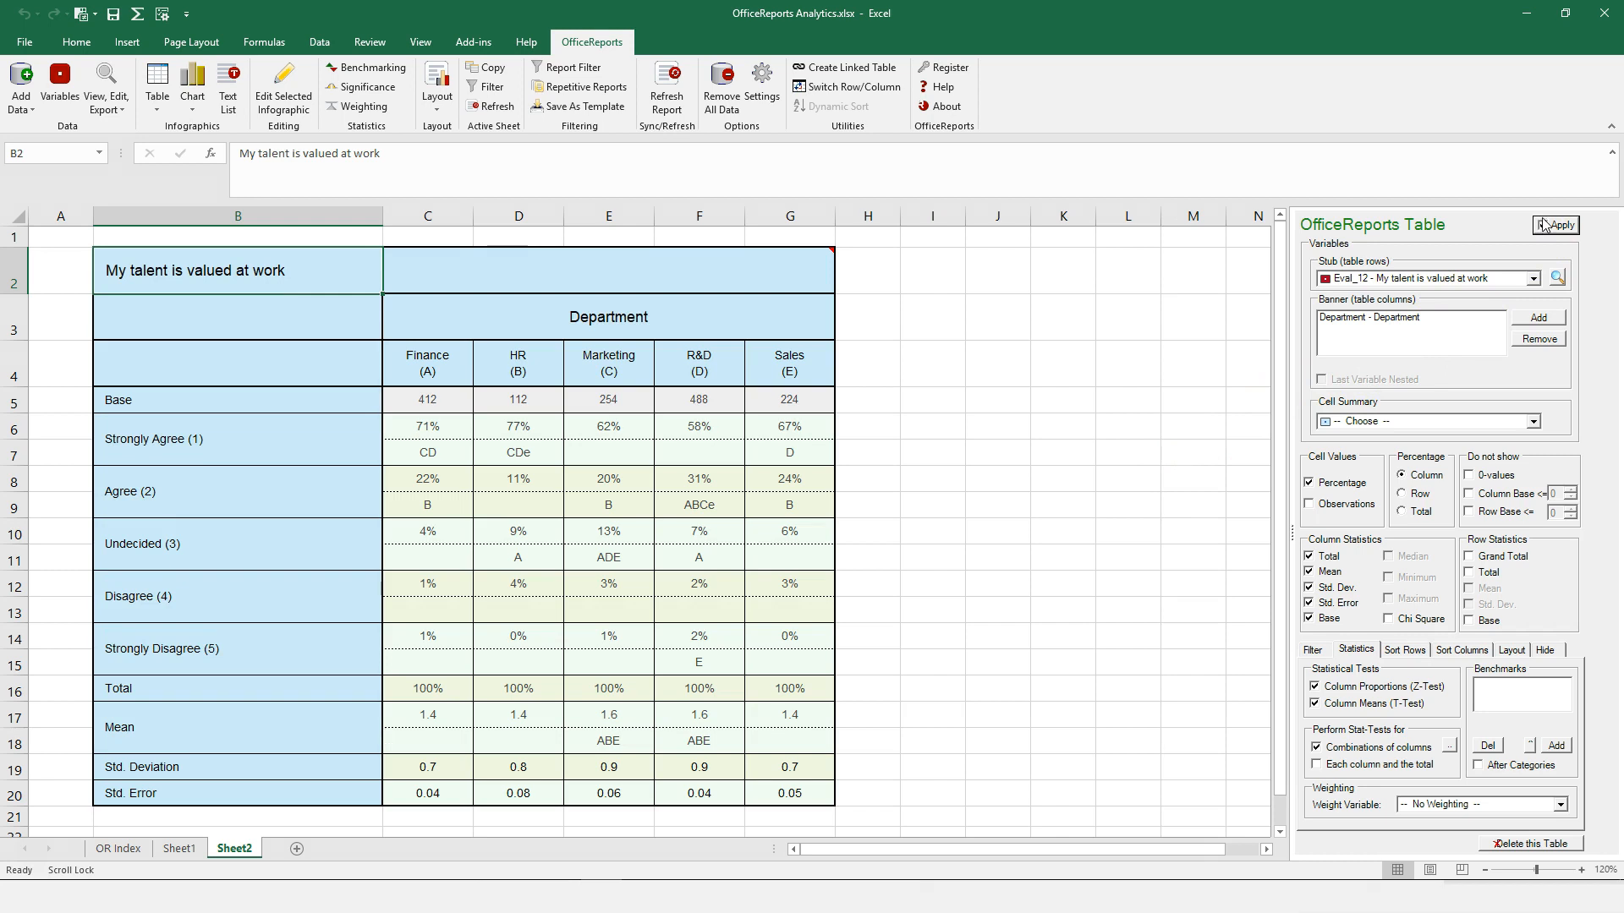
Add Gender to the table's banner and nest it within Department
left_click(1532, 321)
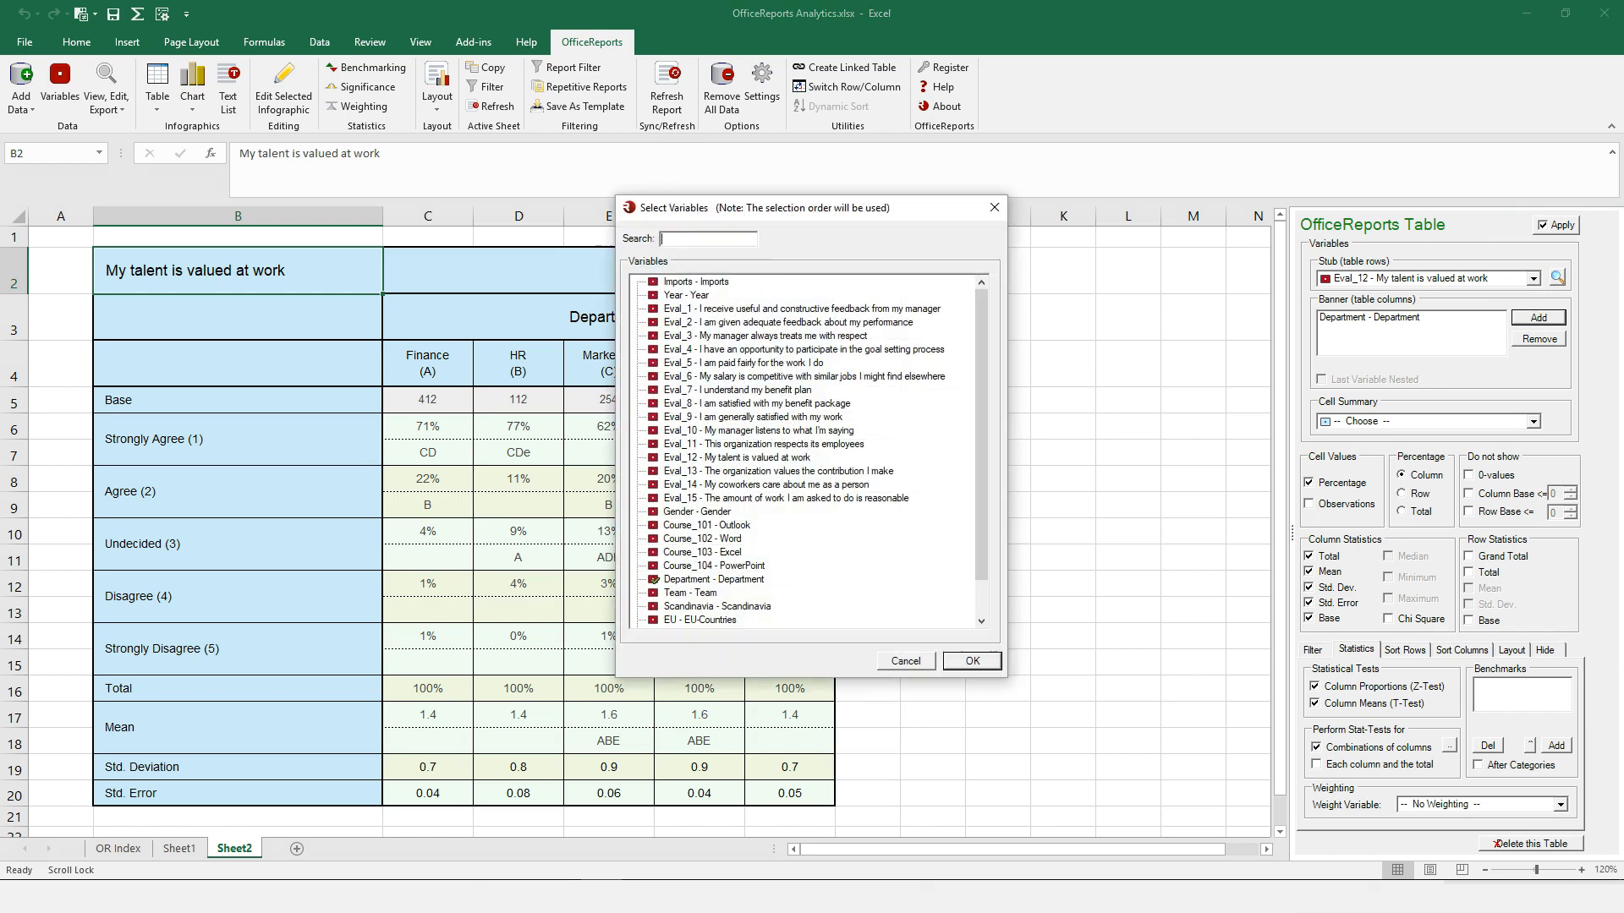
left_click(683, 512)
left_click(973, 661)
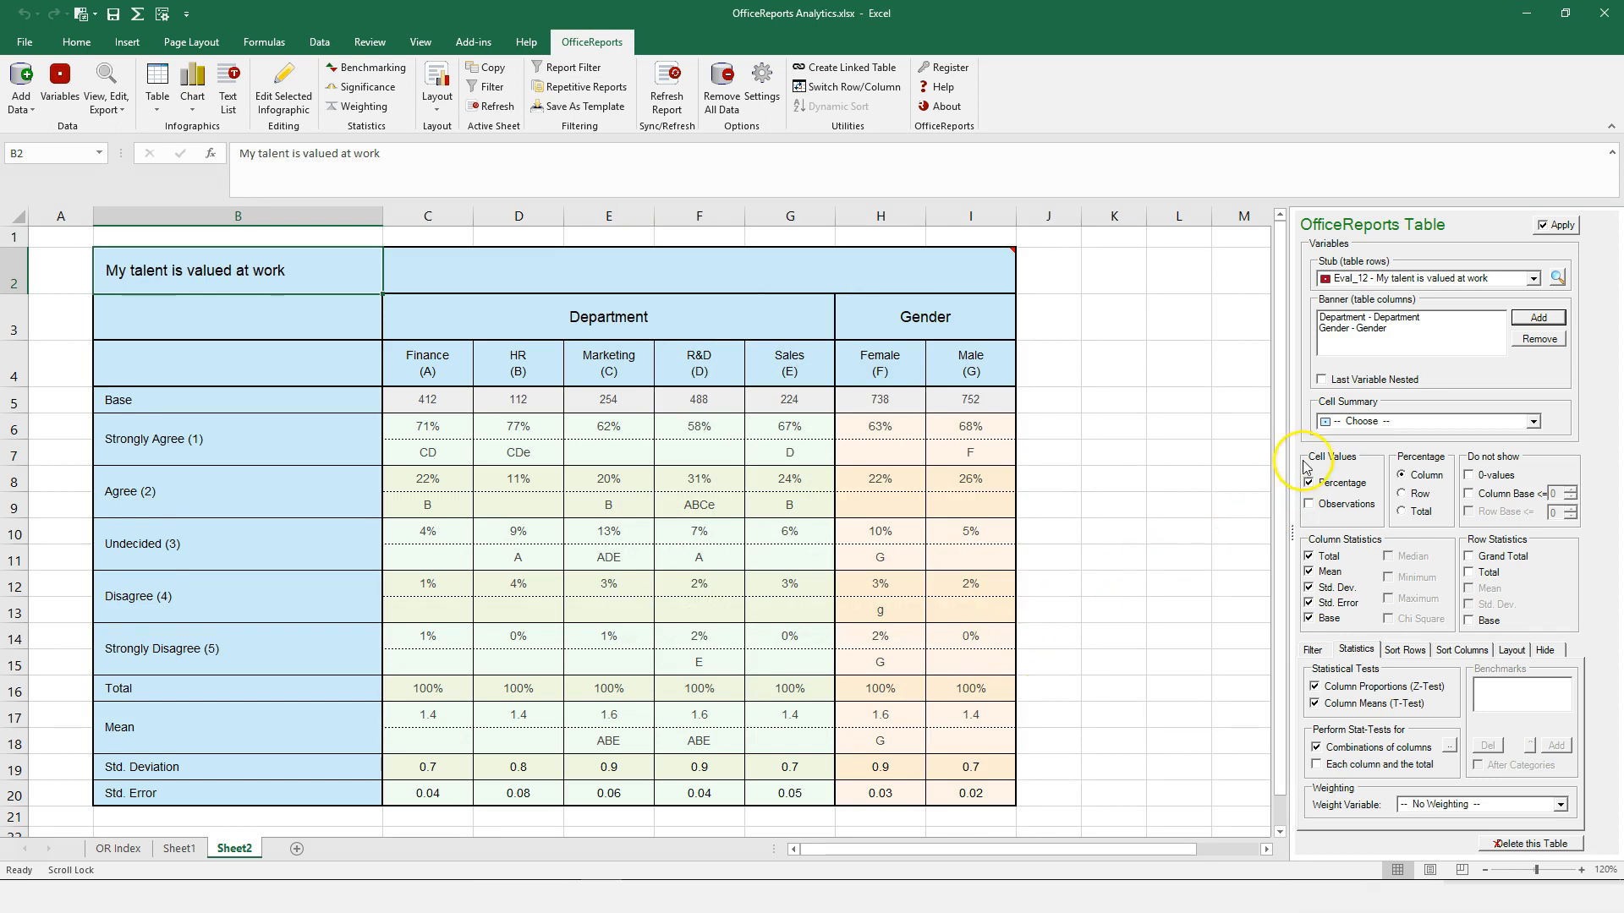
left_click(1321, 380)
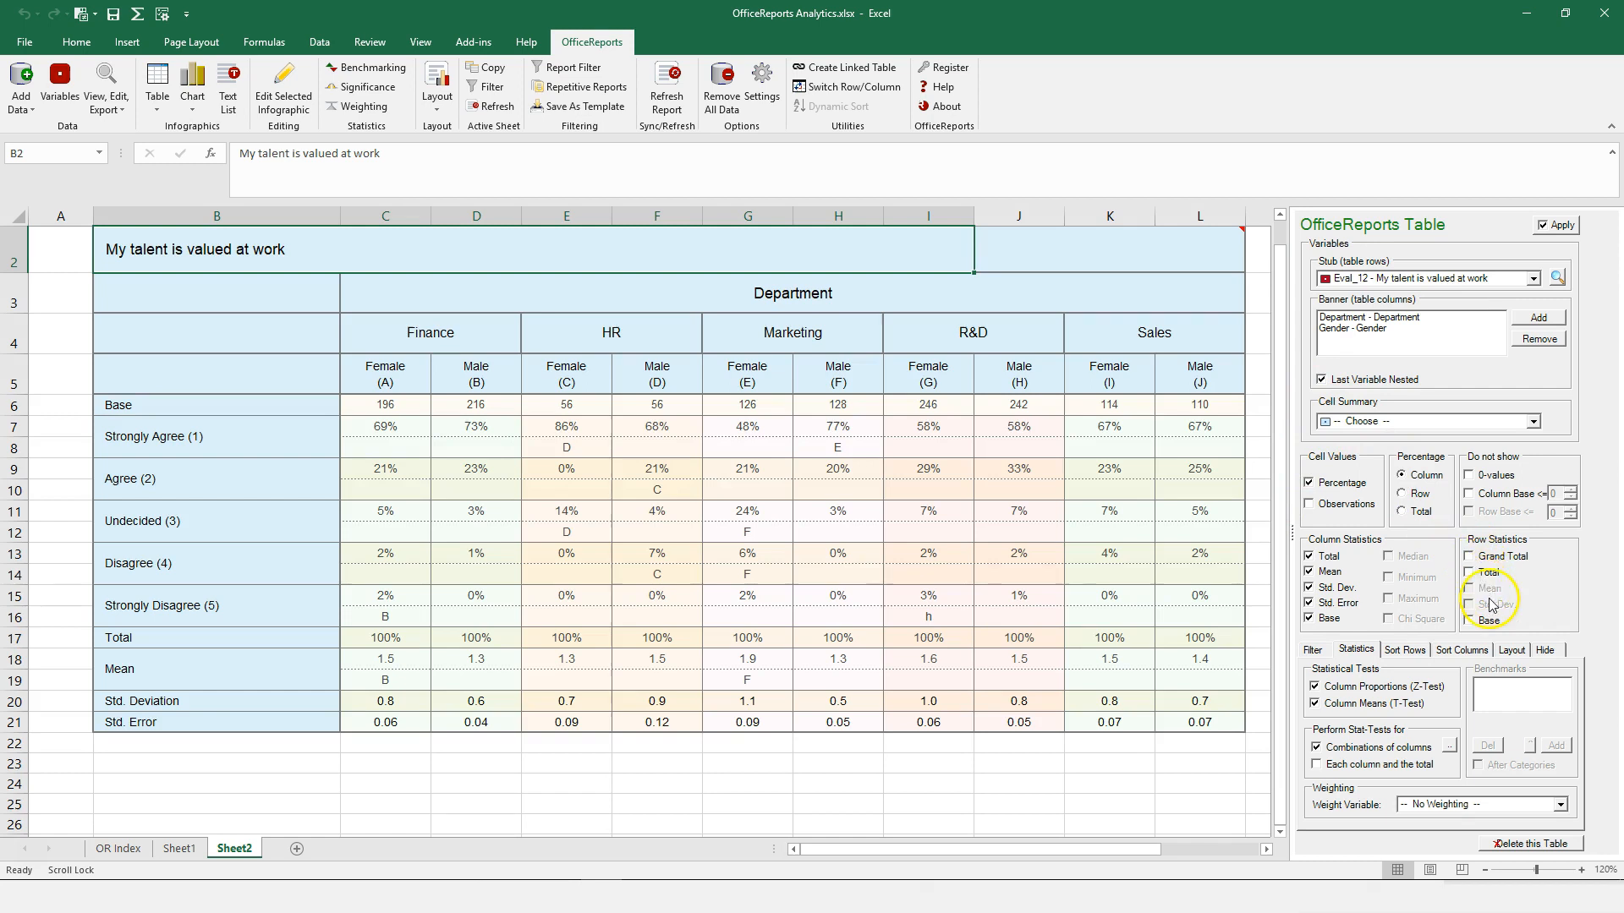
Change the table's layout to OR Analytics Green
left_click(1511, 650)
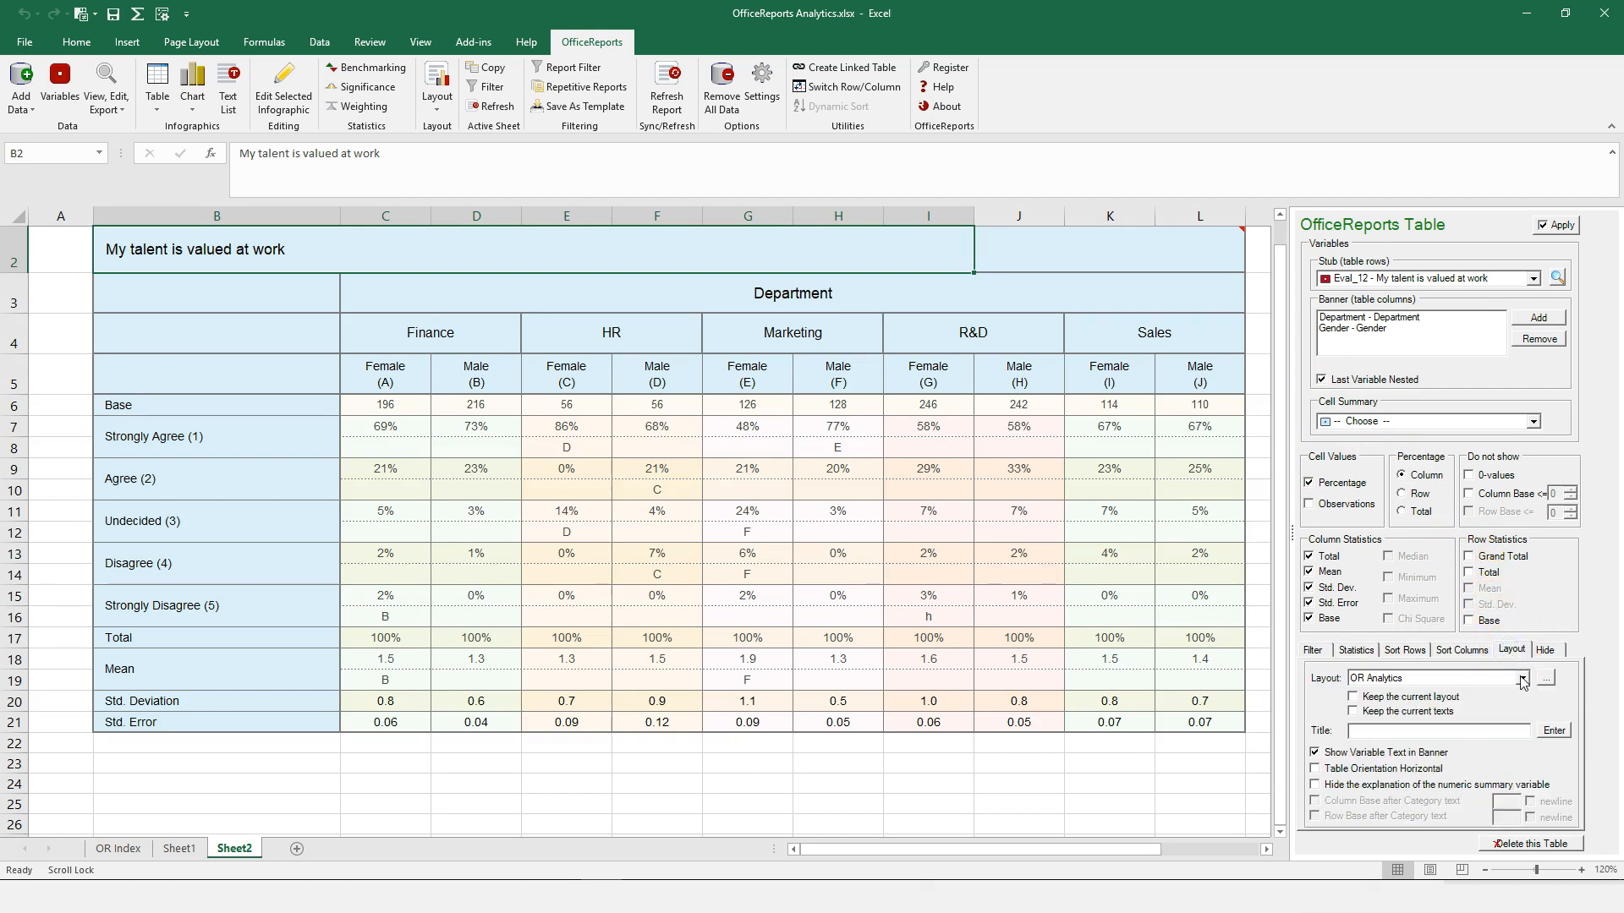
left_click(1523, 679)
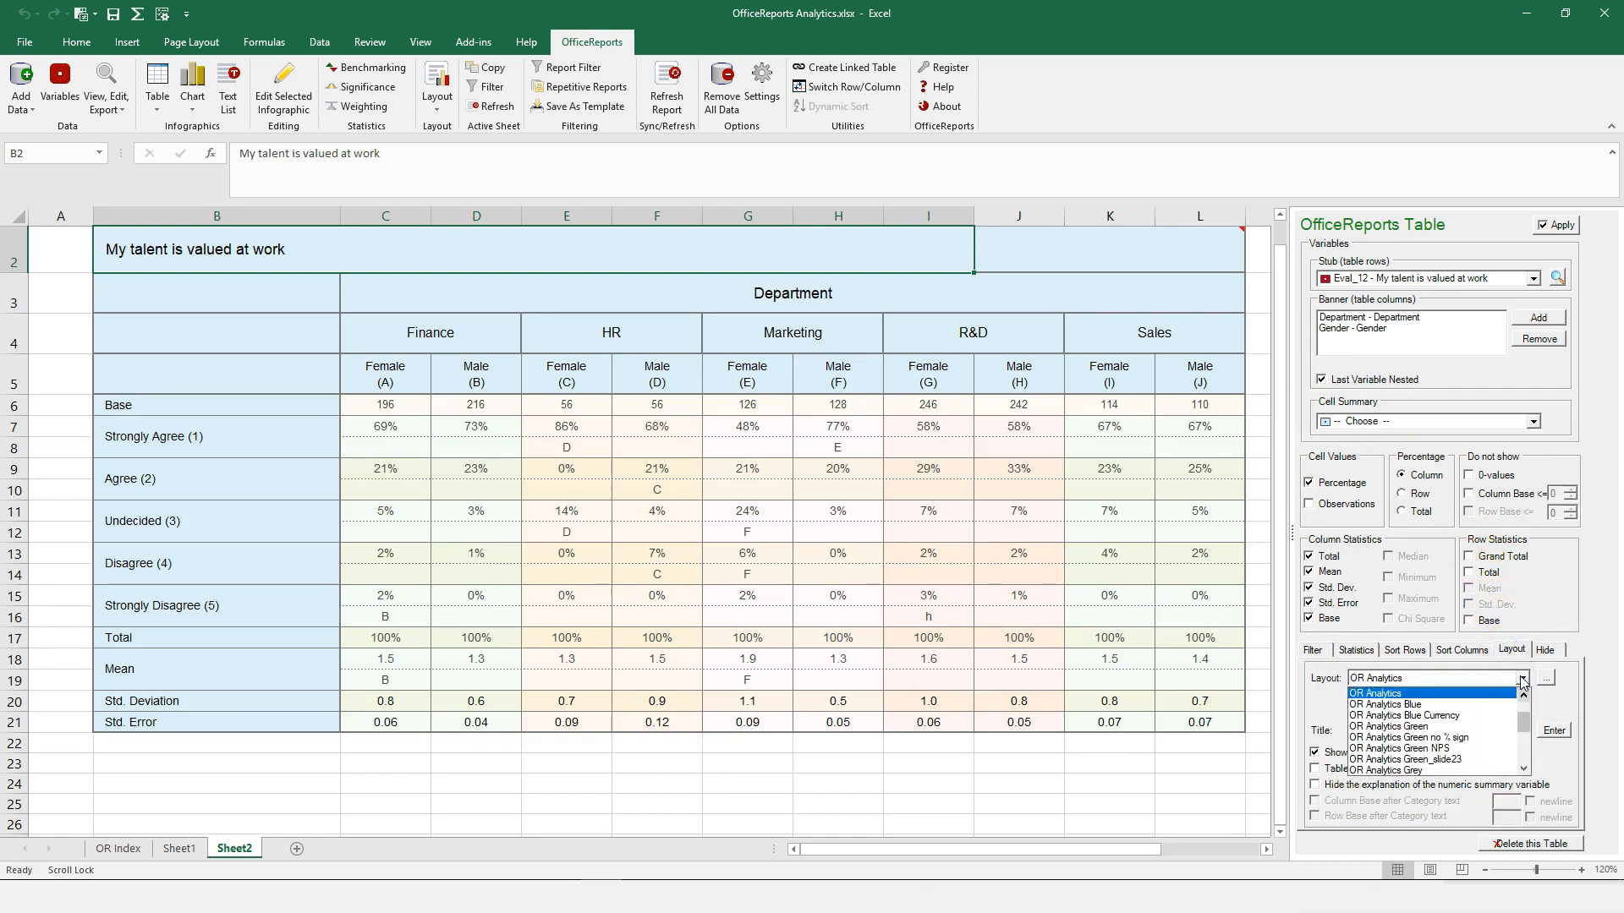
left_click(1435, 728)
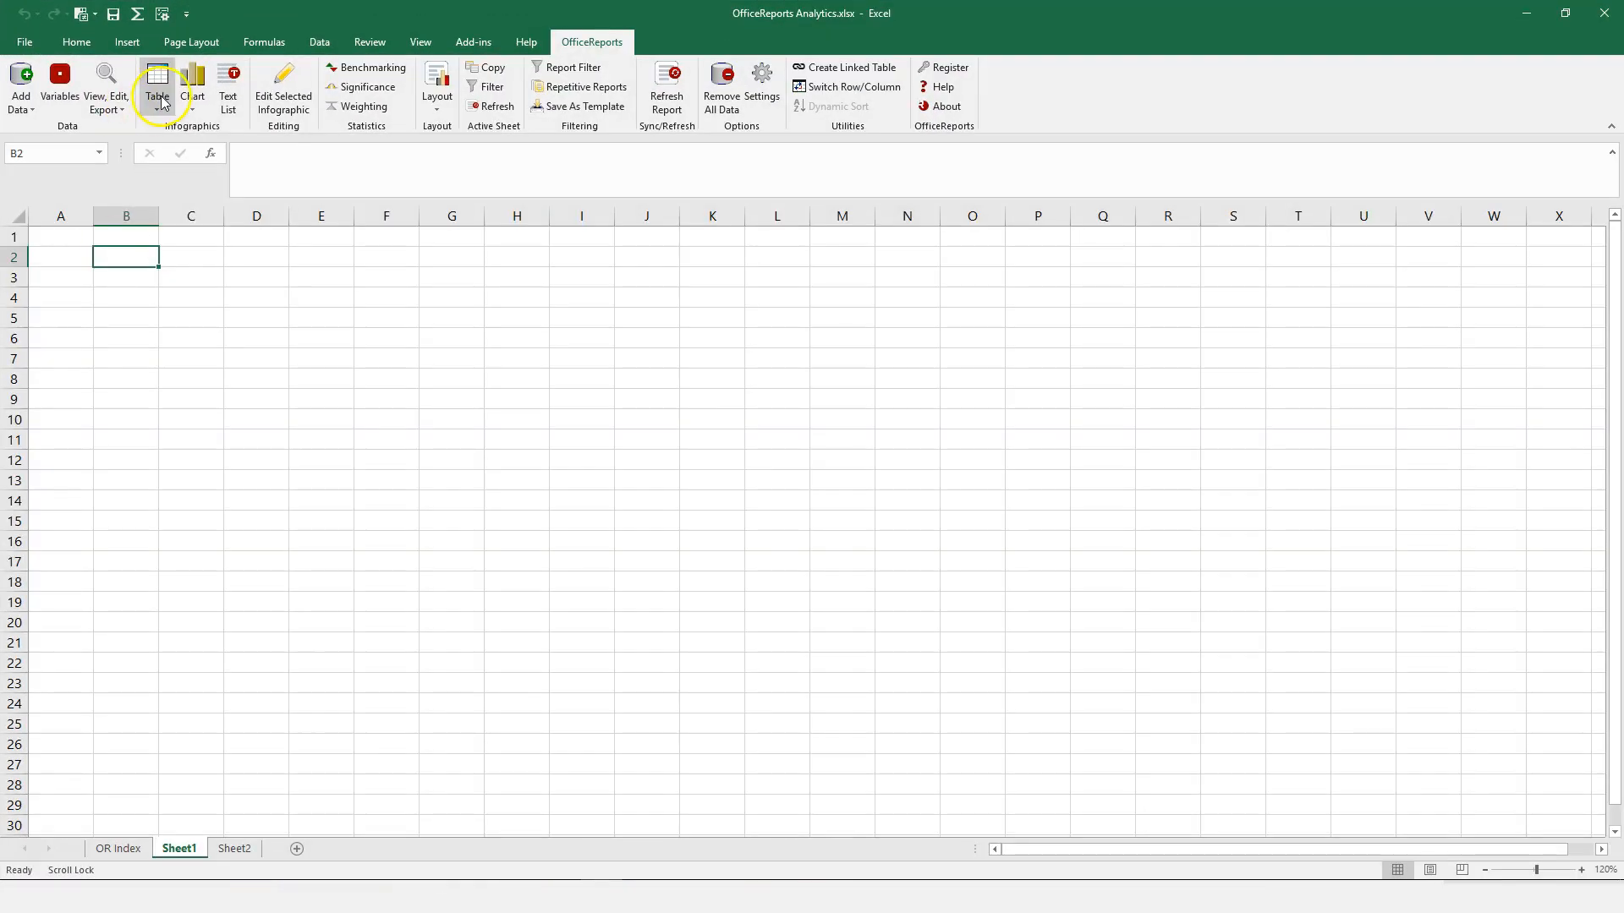
Start a Create Many Tables batch with the variables Eval_1 through Eval_10 as the table rows
left_click(158, 100)
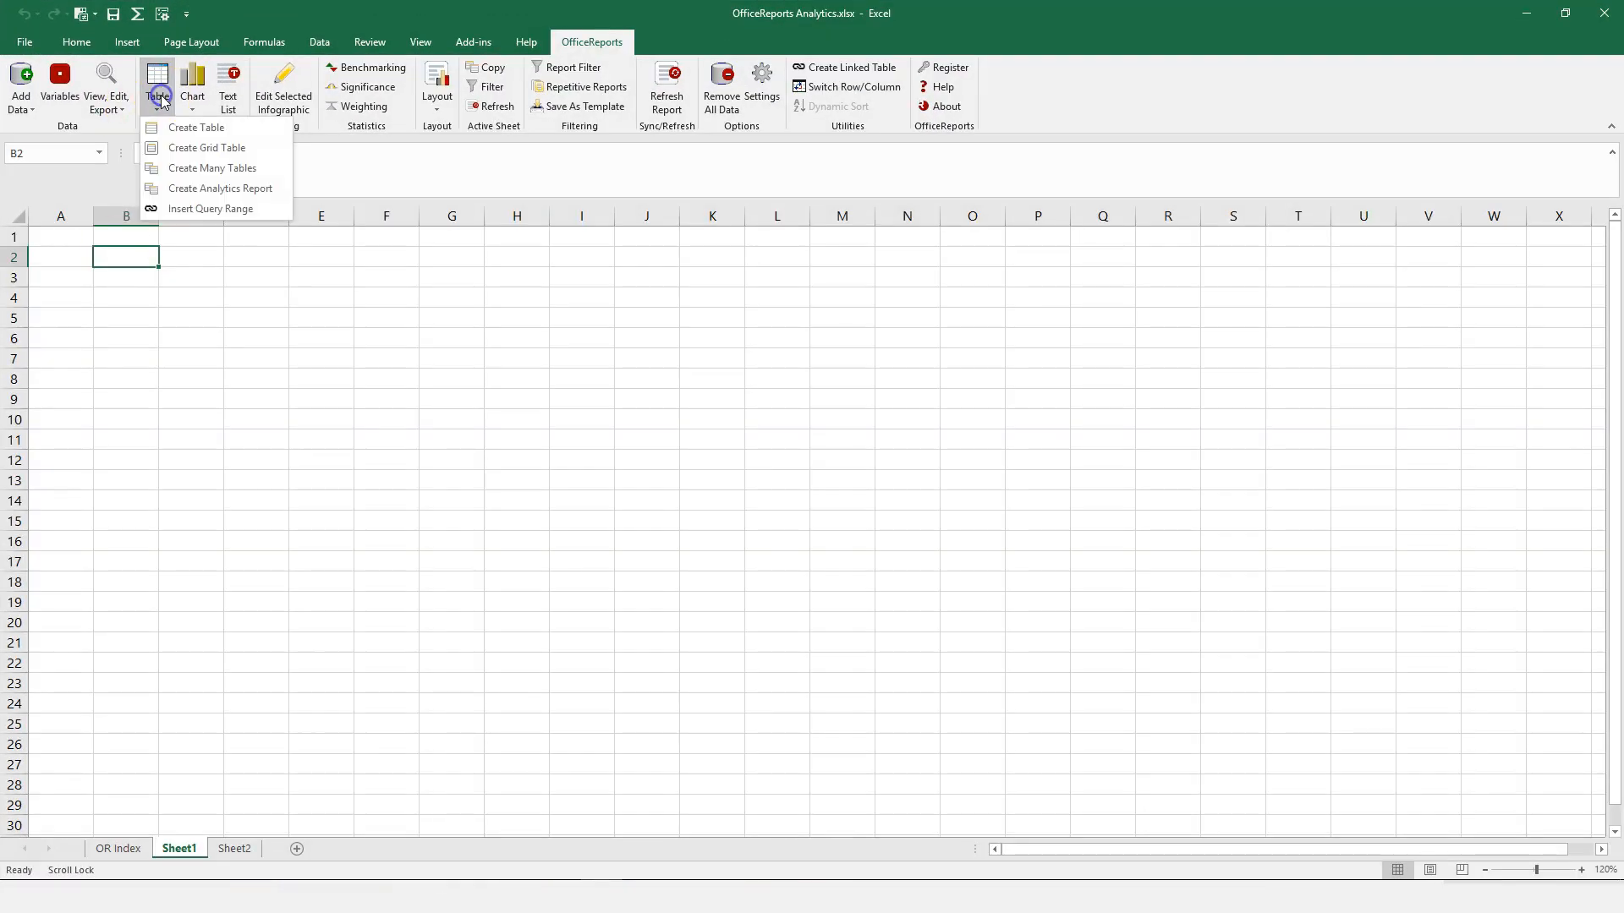
left_click(191, 177)
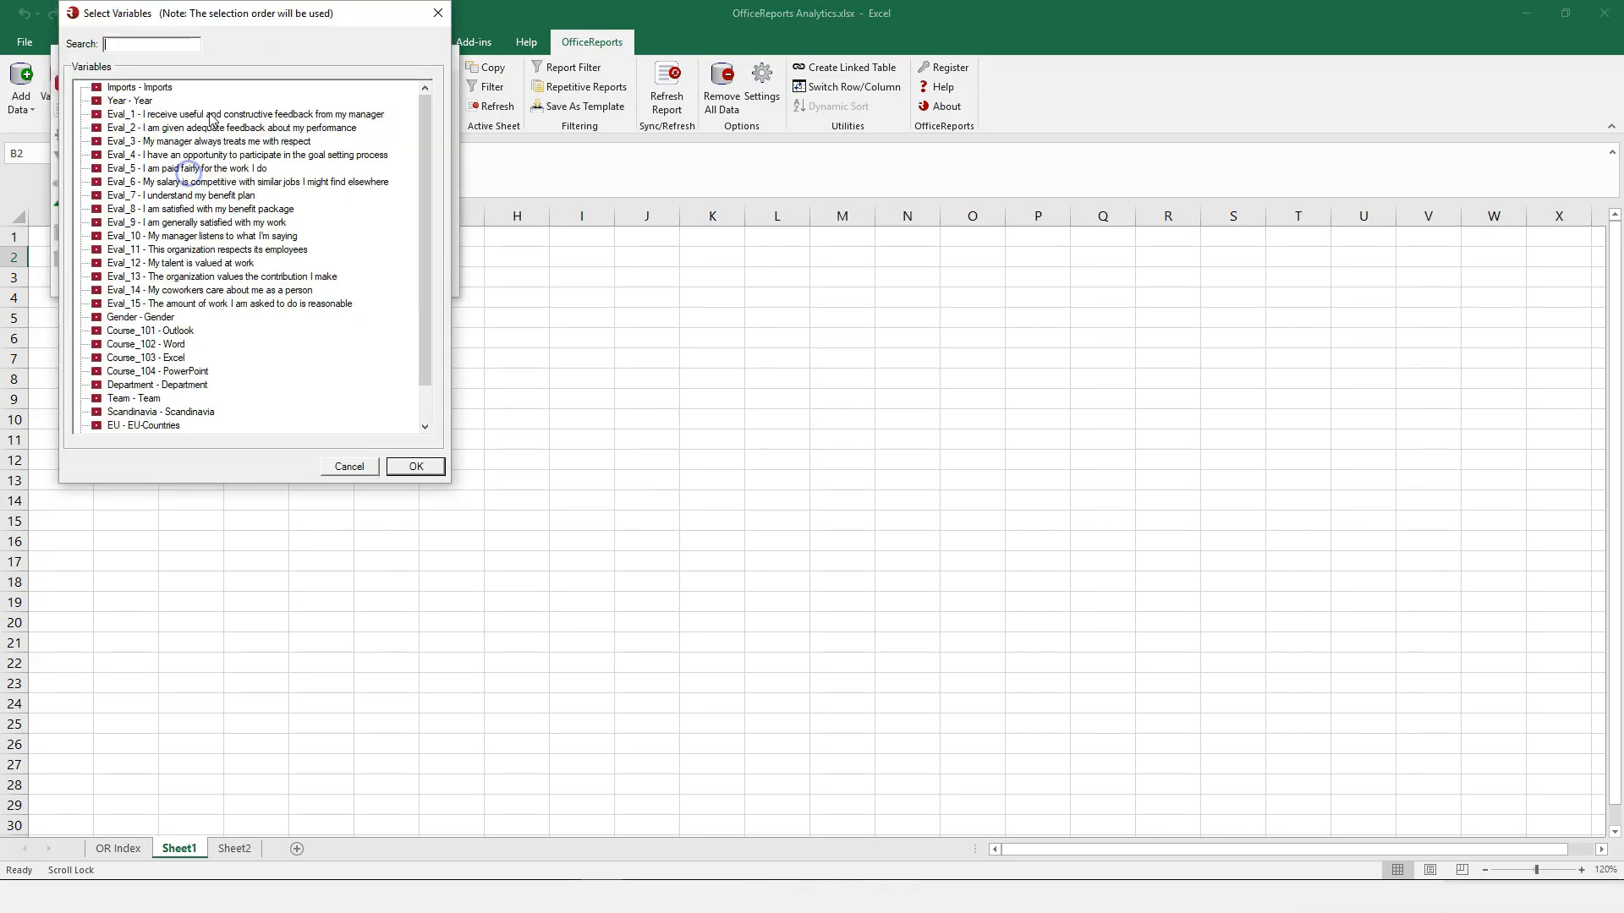
left_click(211, 116)
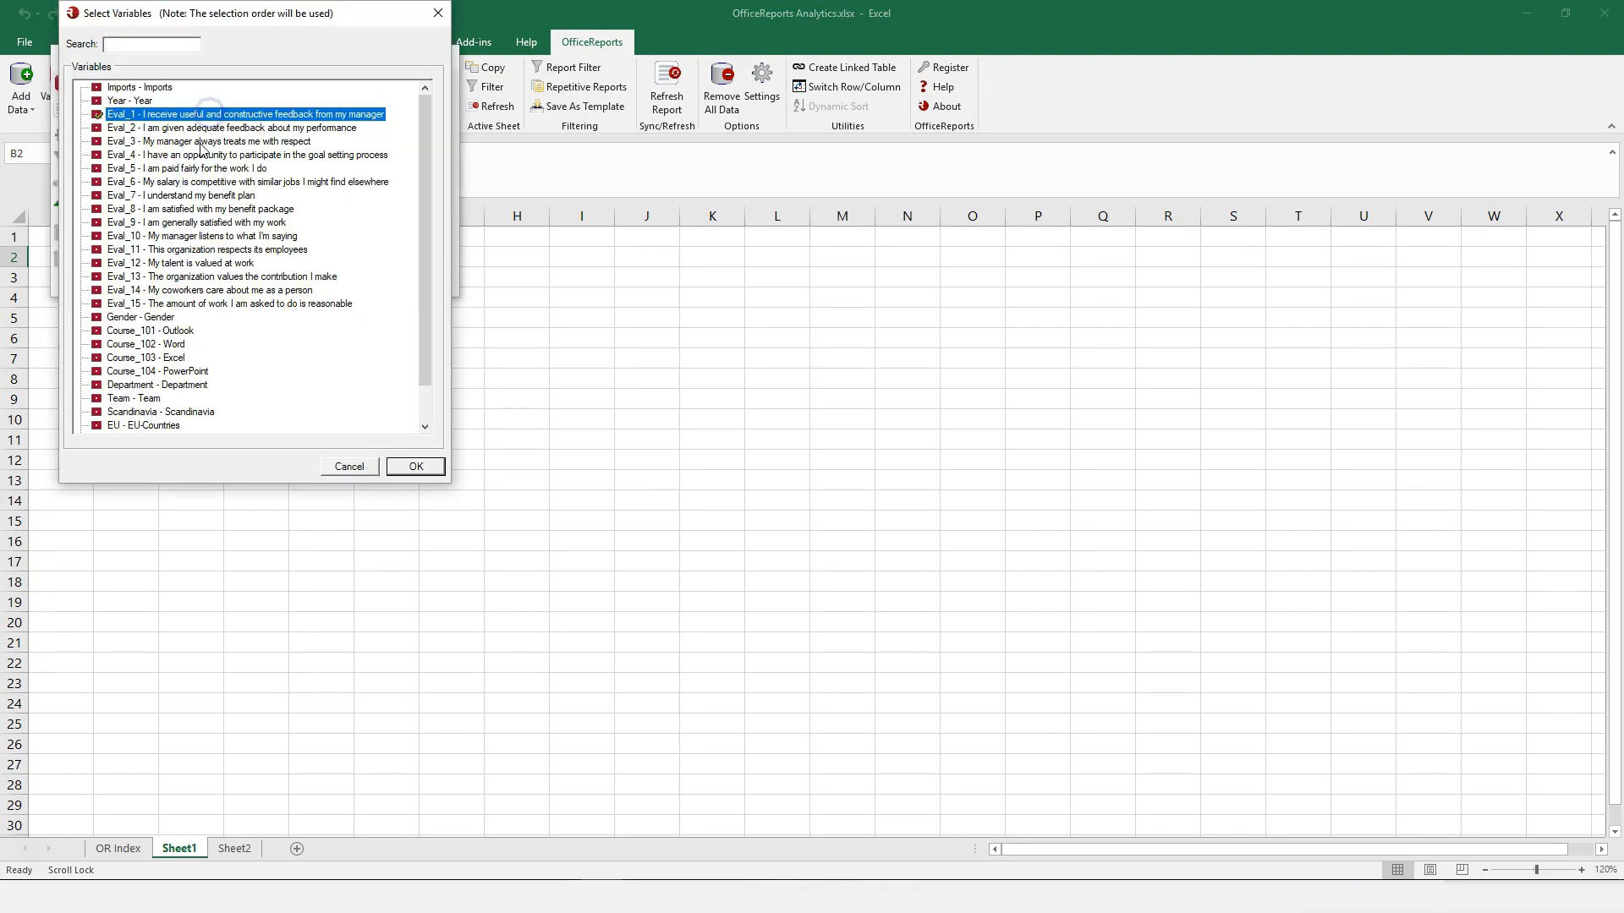
left_click(169, 237)
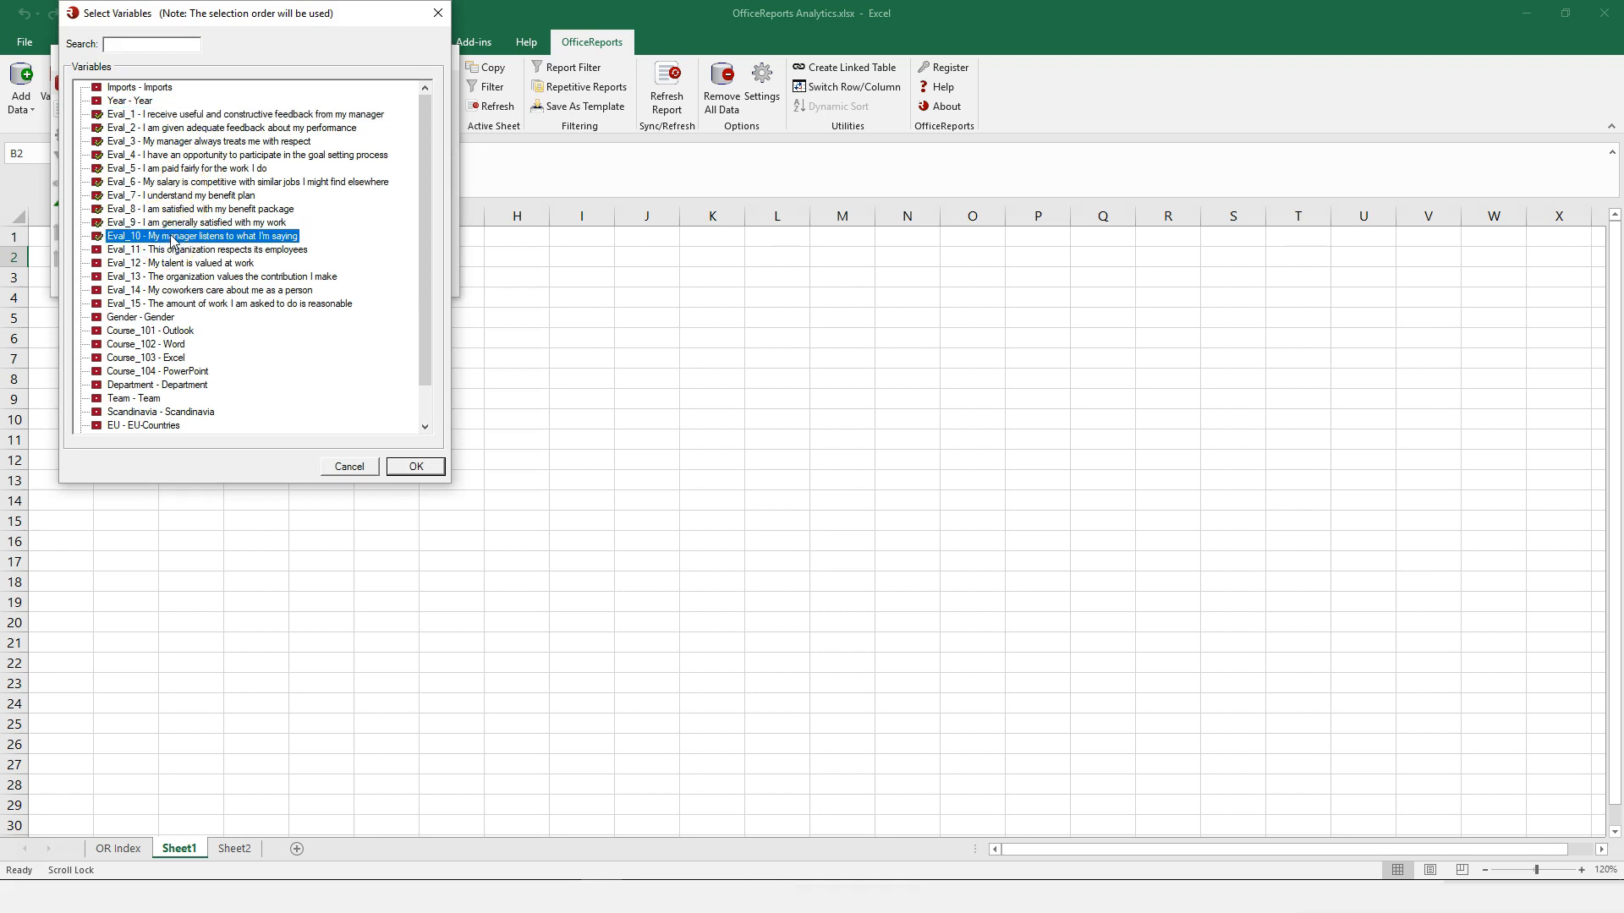
left_click(414, 469)
Add Year as the banner variable, generate the batch of tables and look through them
left_click(403, 198)
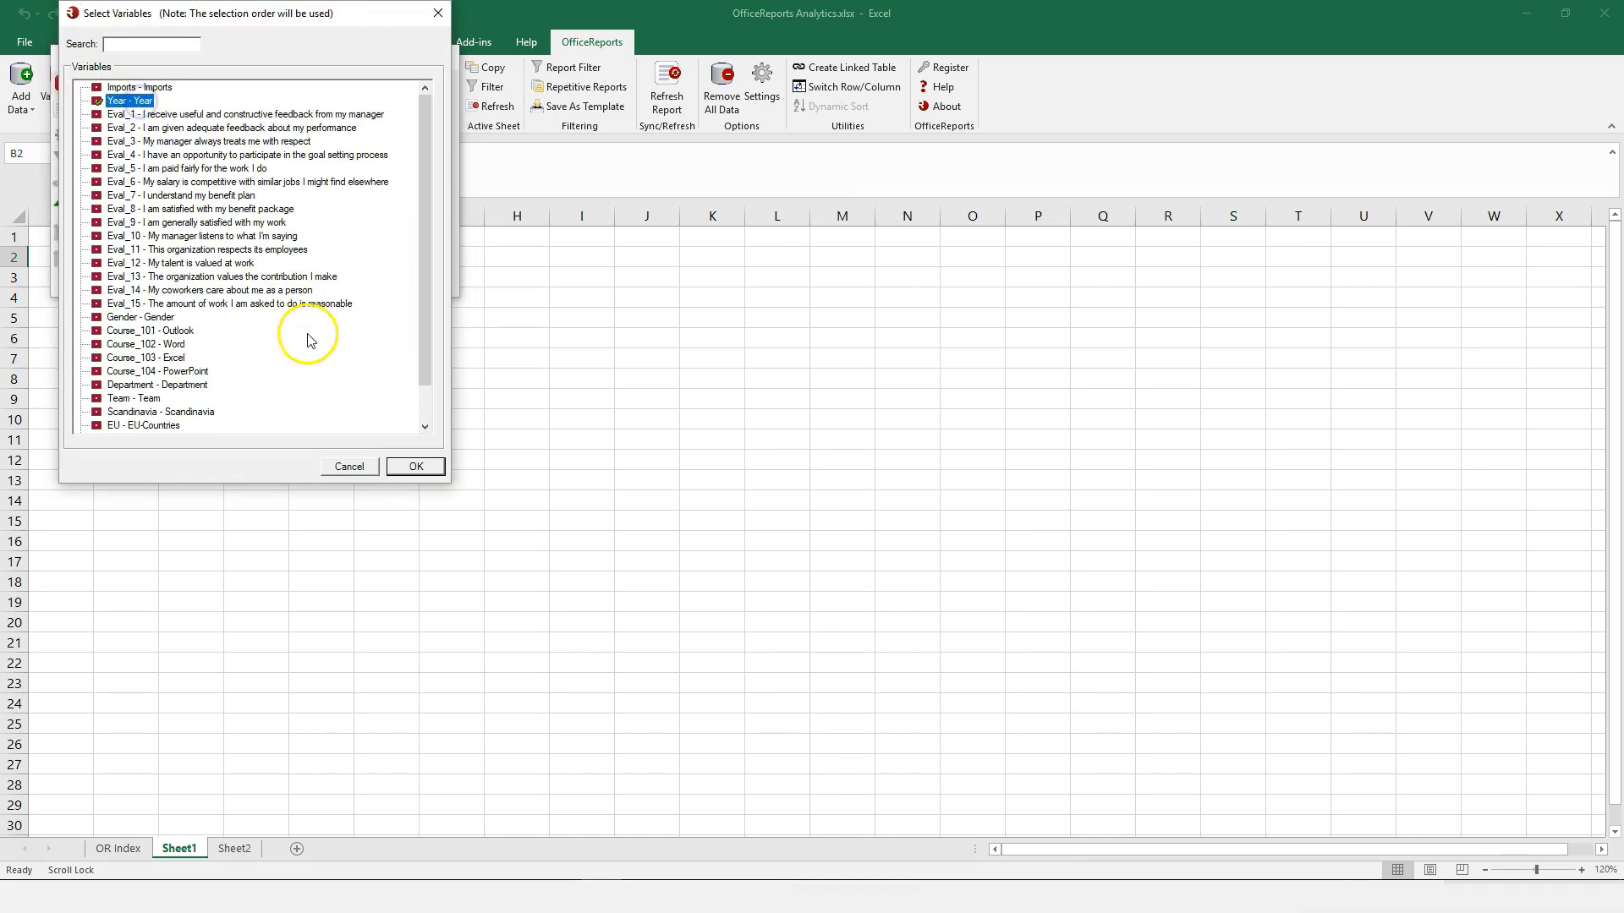
left_click(416, 466)
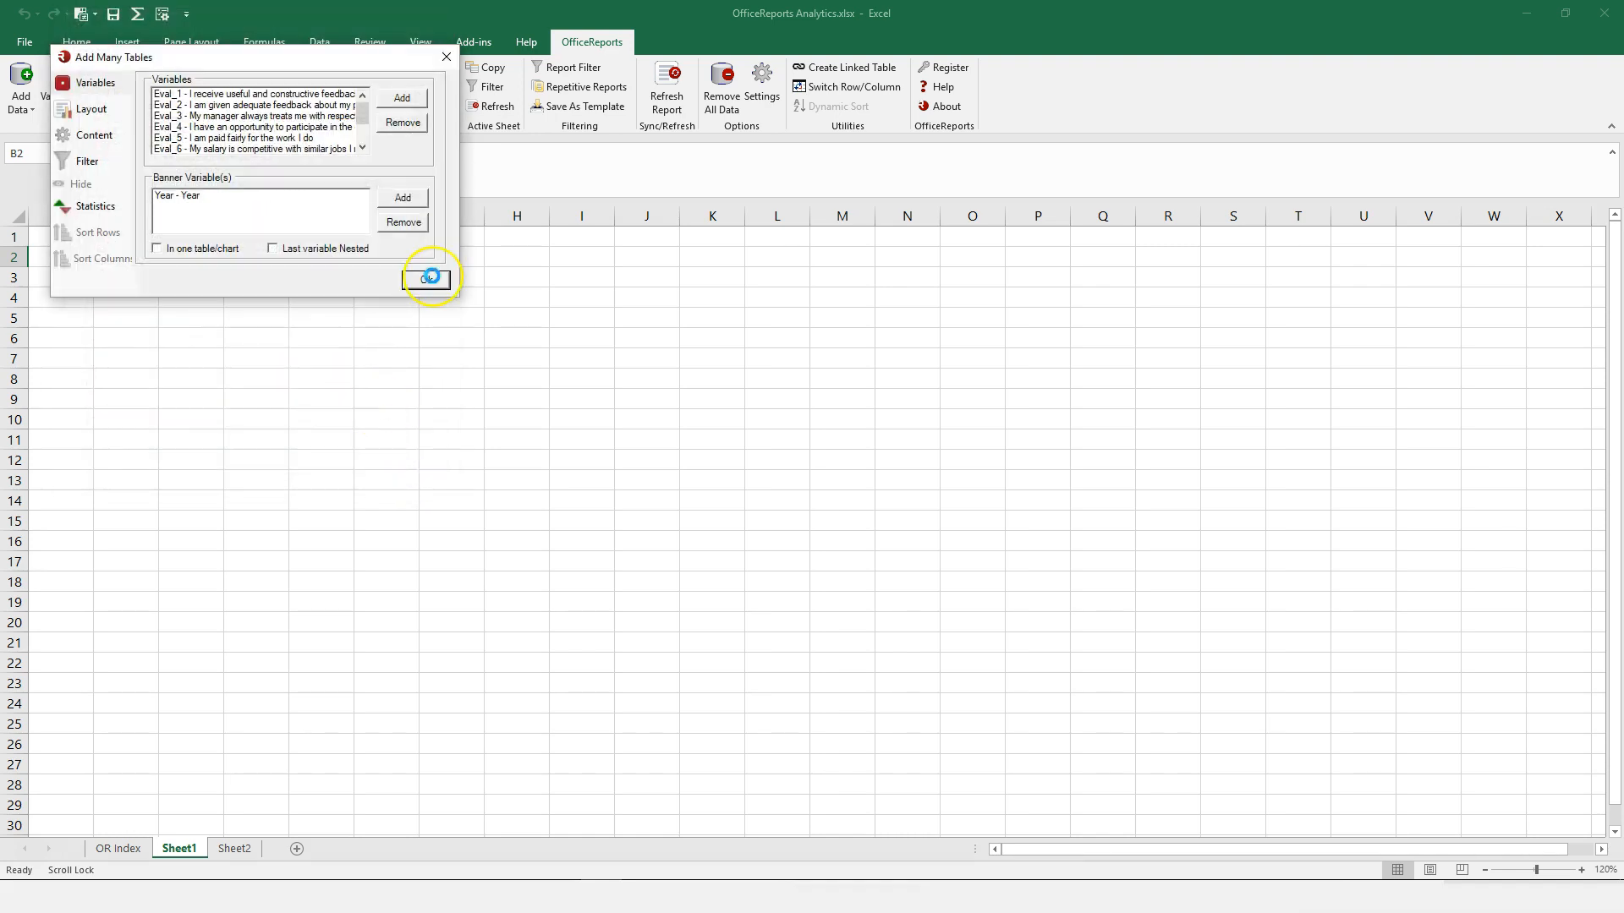
left_click(432, 278)
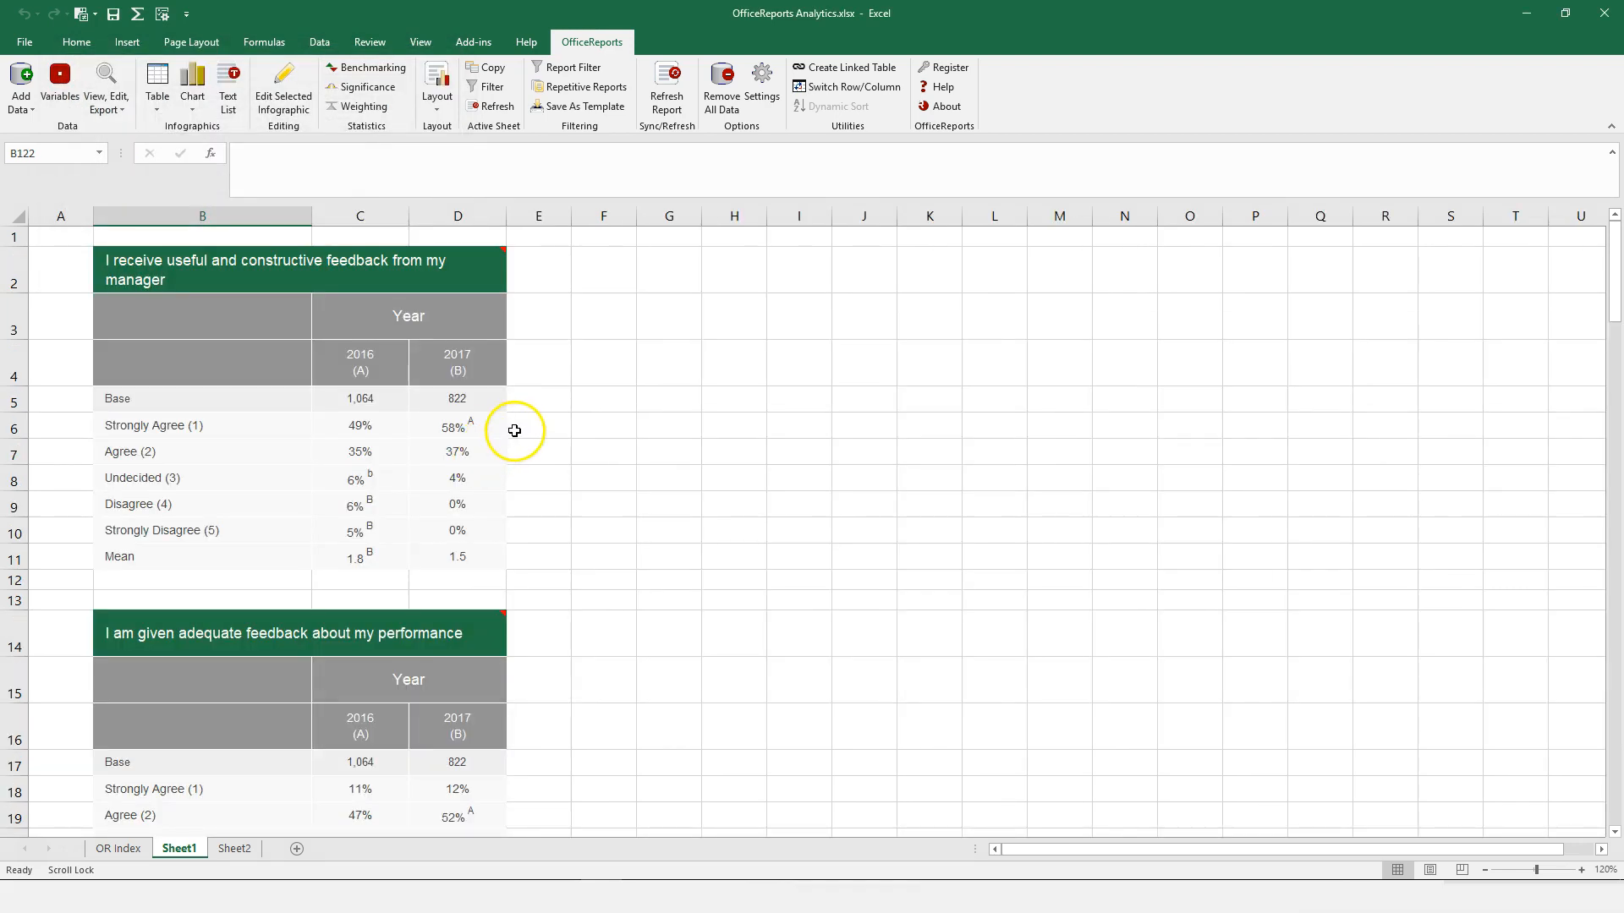
scroll(514, 429, "down", 11)
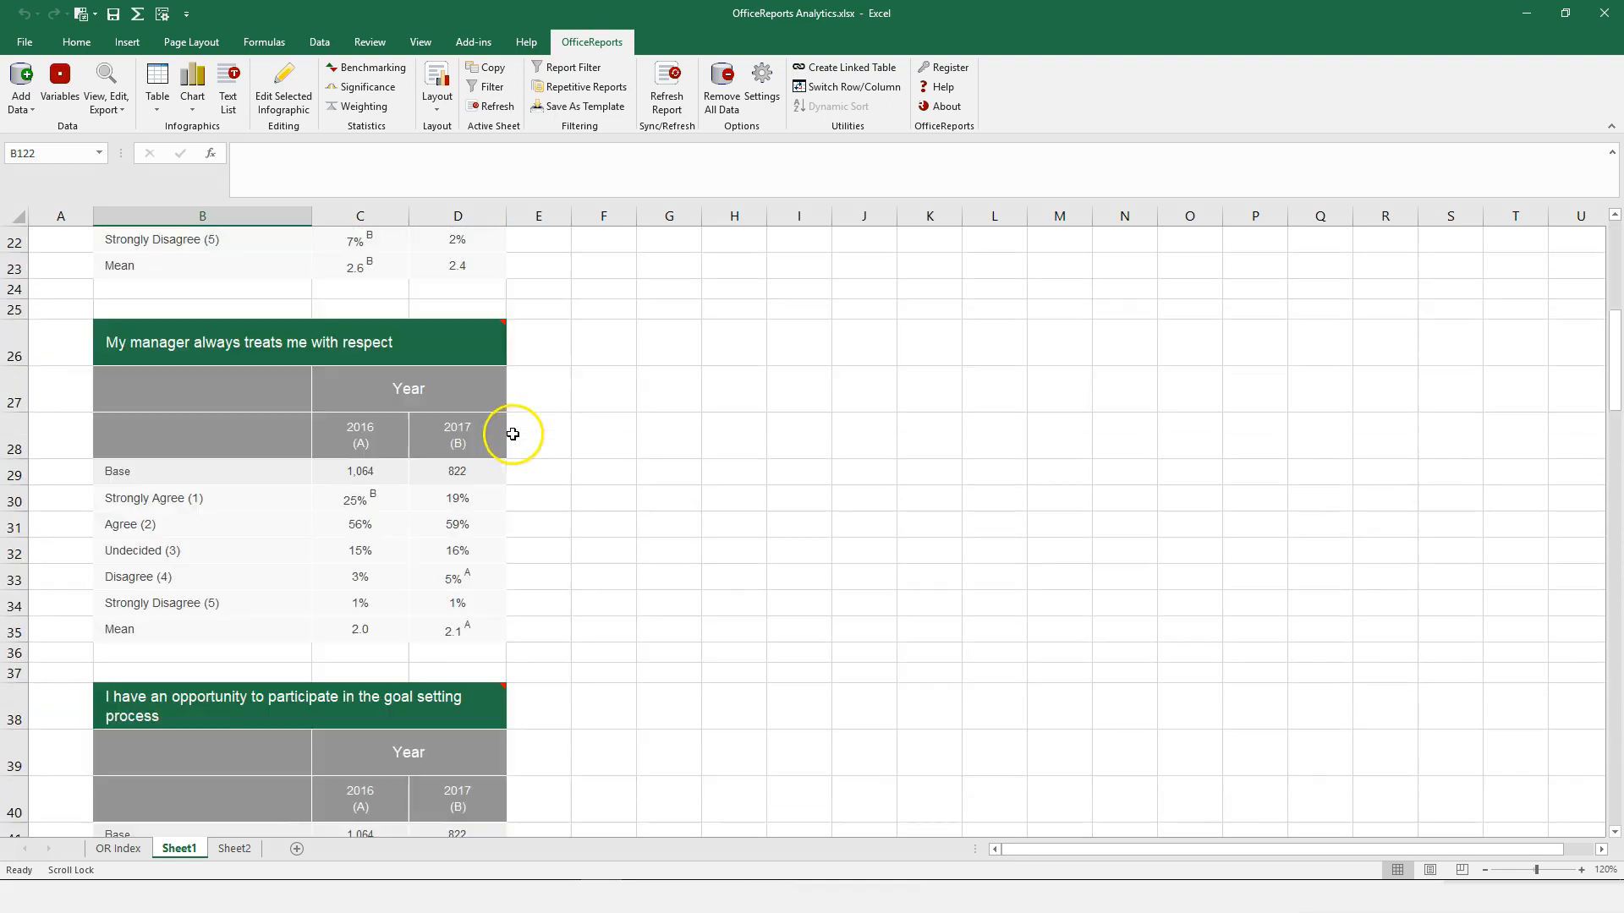
scroll(514, 436, "down", 13)
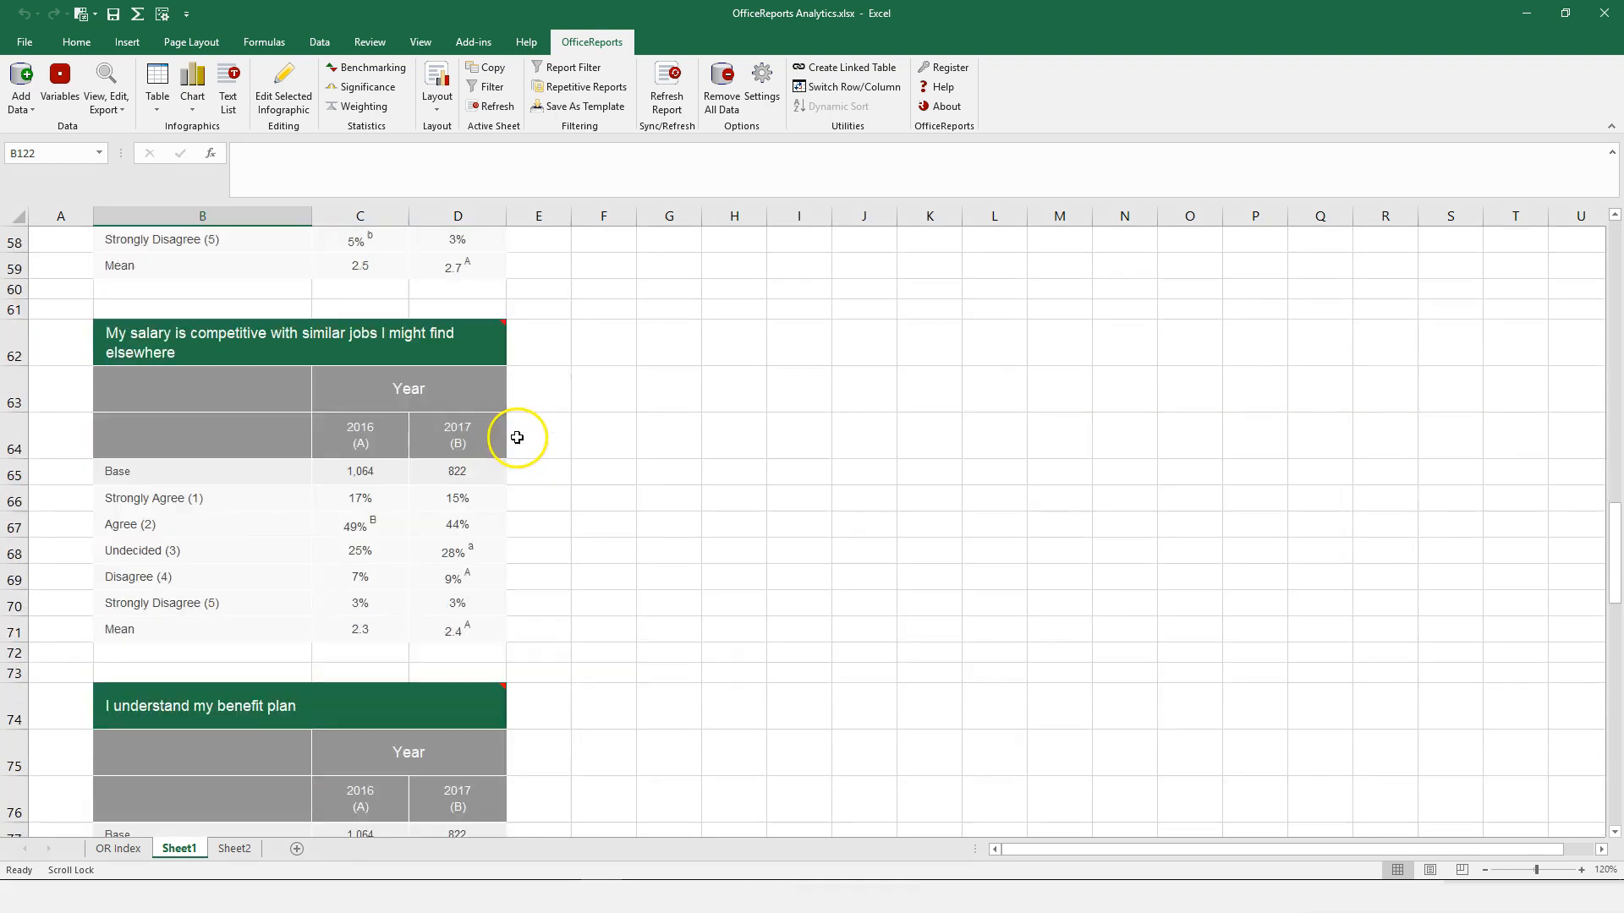
scroll(518, 438, "down", 11)
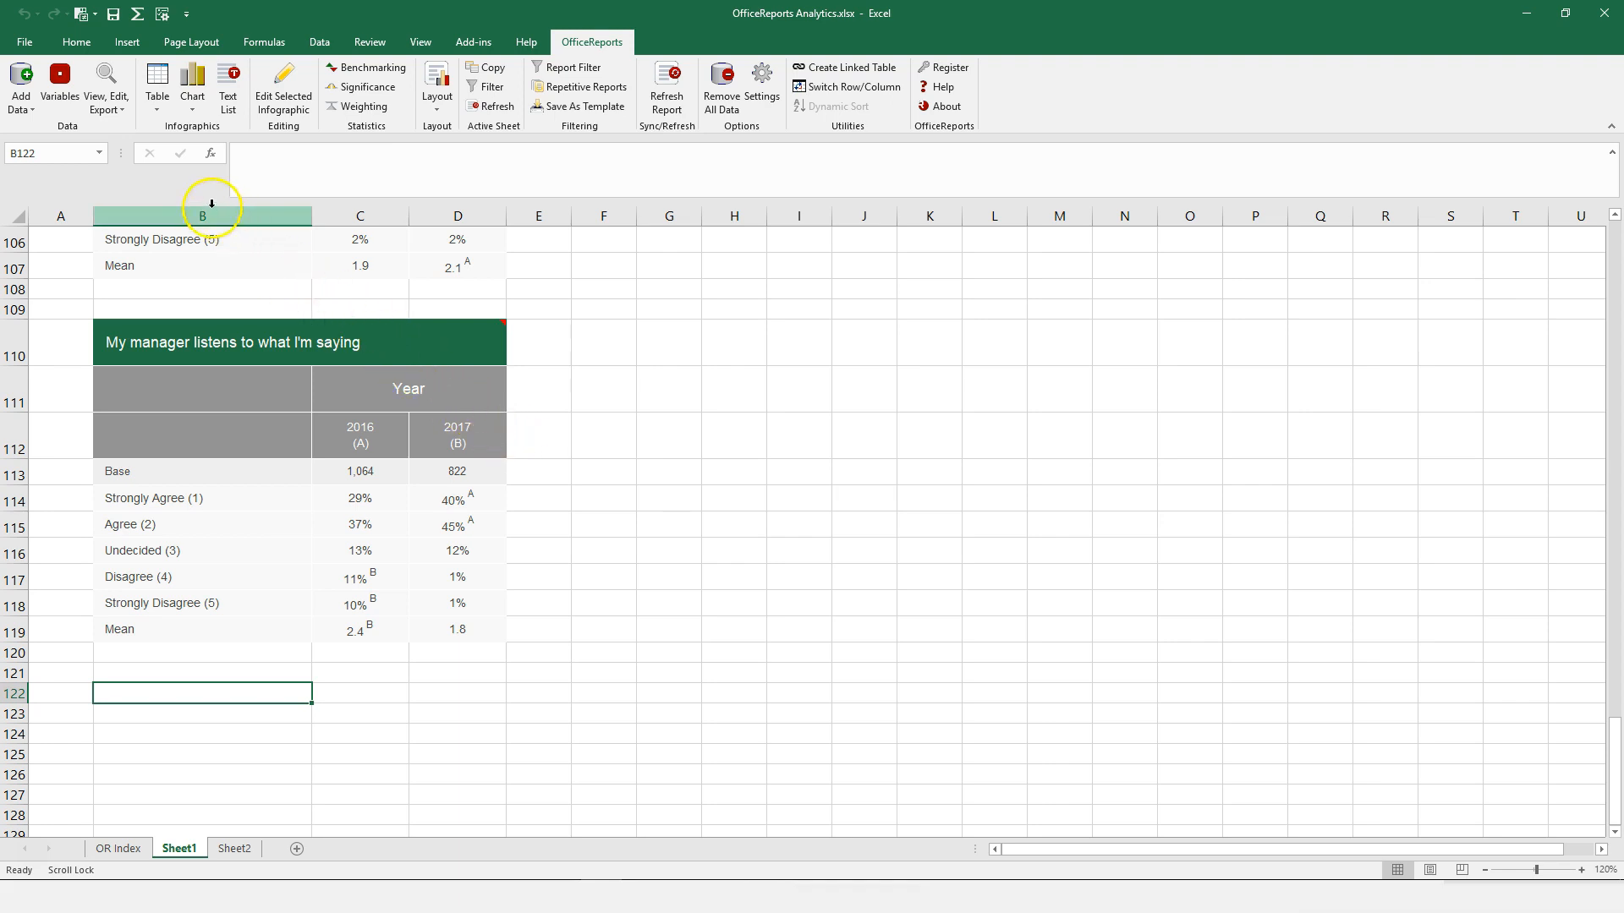
Import the SPSS data file ESS 2018-q1.sav into the workbook's survey data
left_click(35, 112)
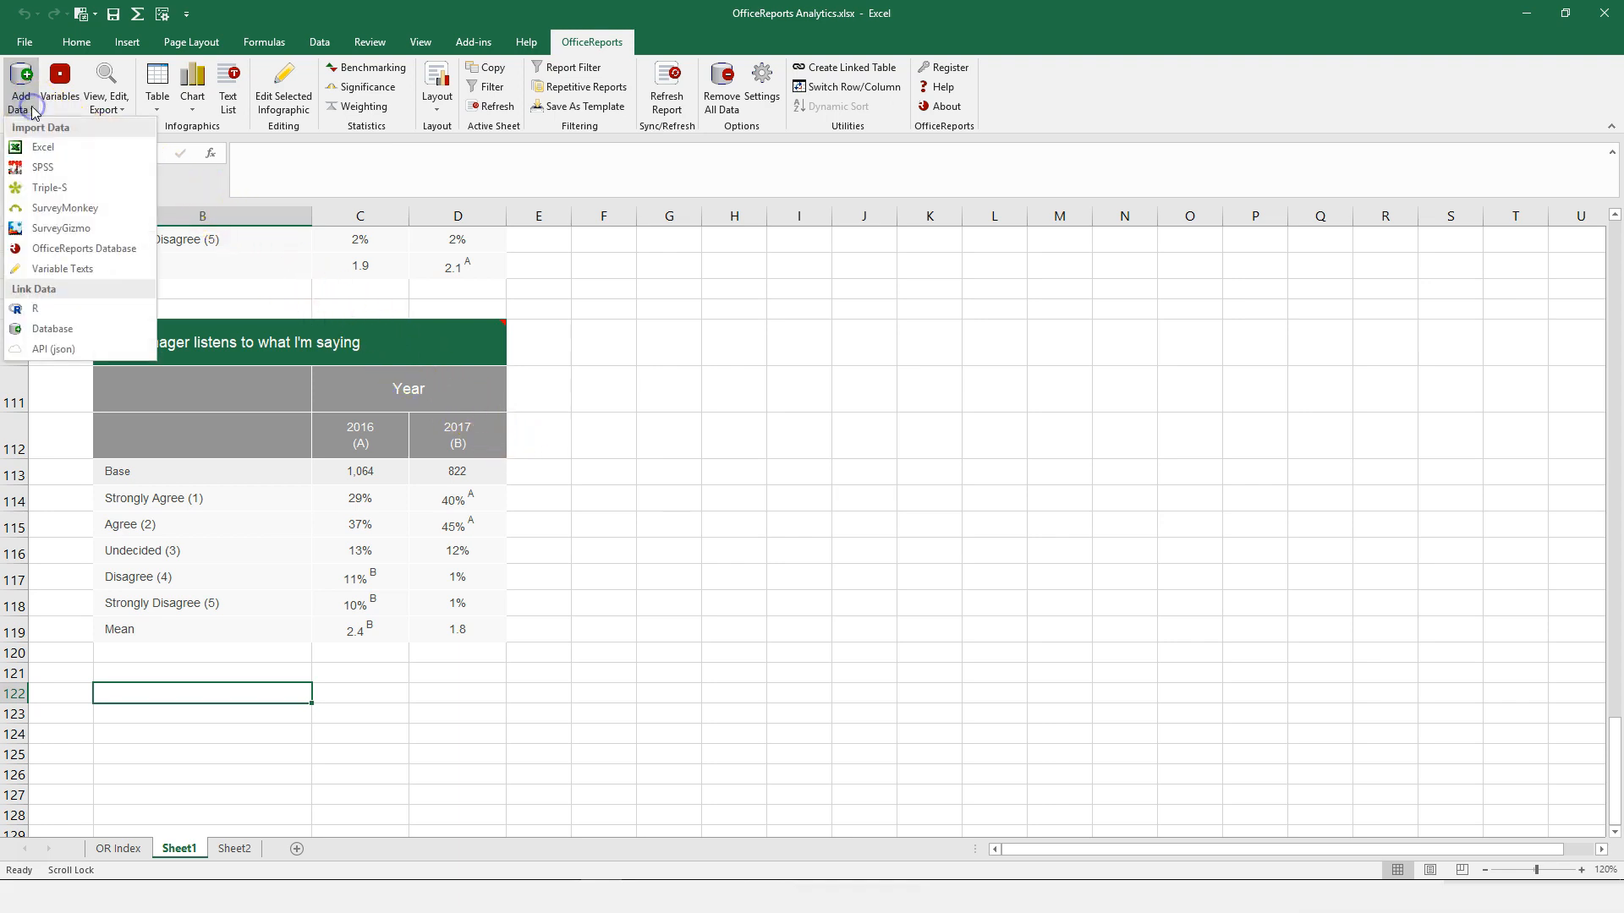
left_click(46, 167)
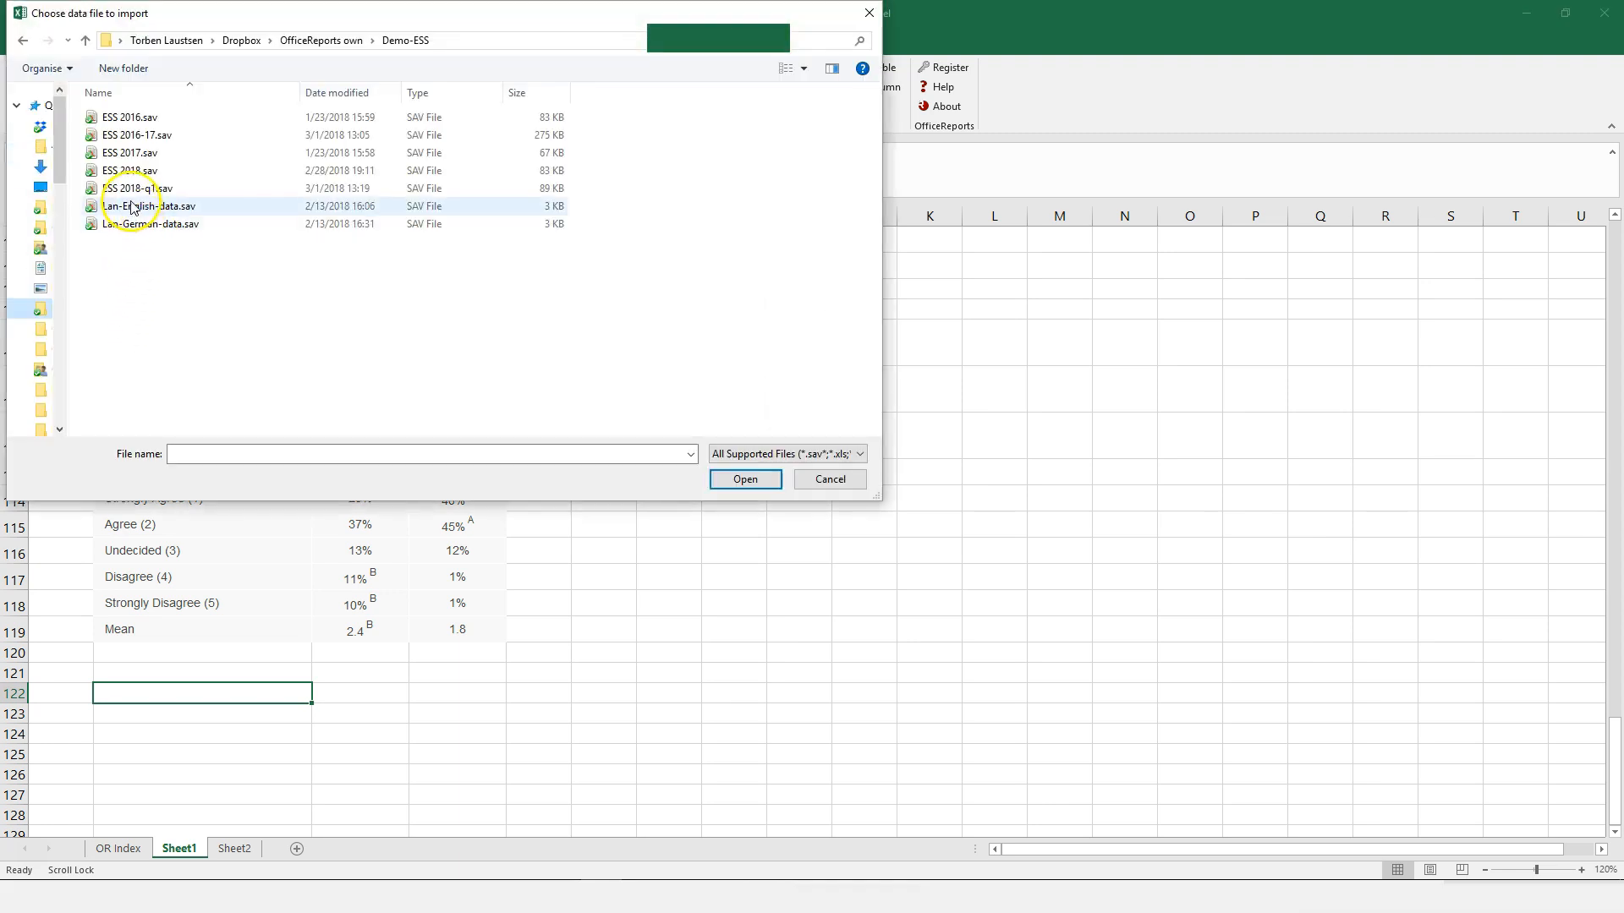
double_click(127, 189)
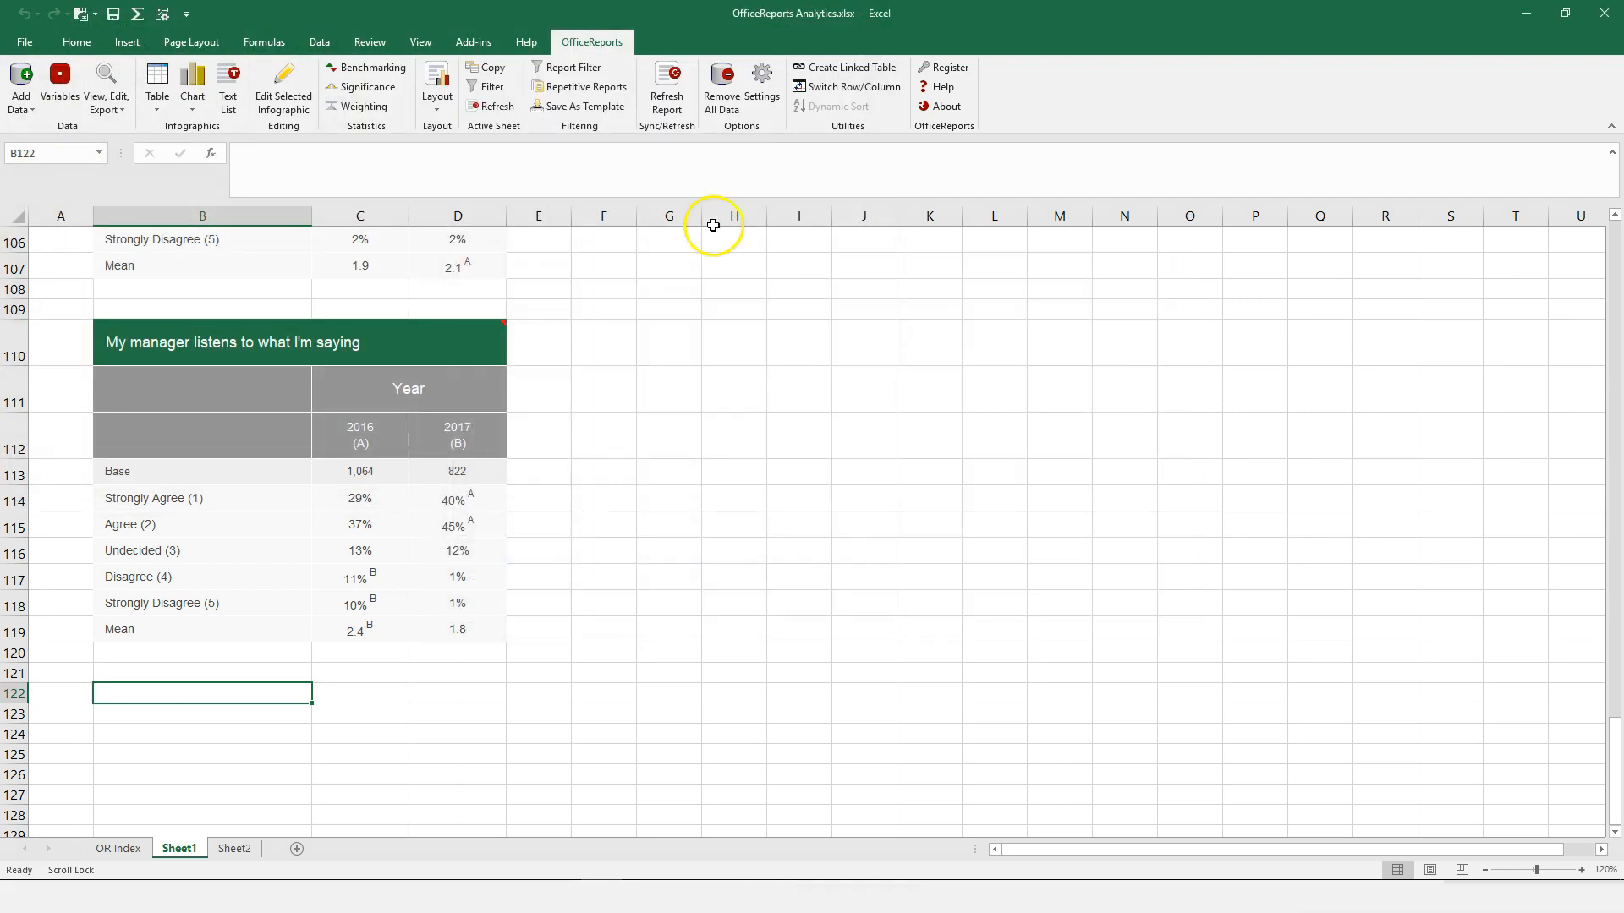
Define a report filter on Year that includes only 2017 and 2018
left_click(568, 72)
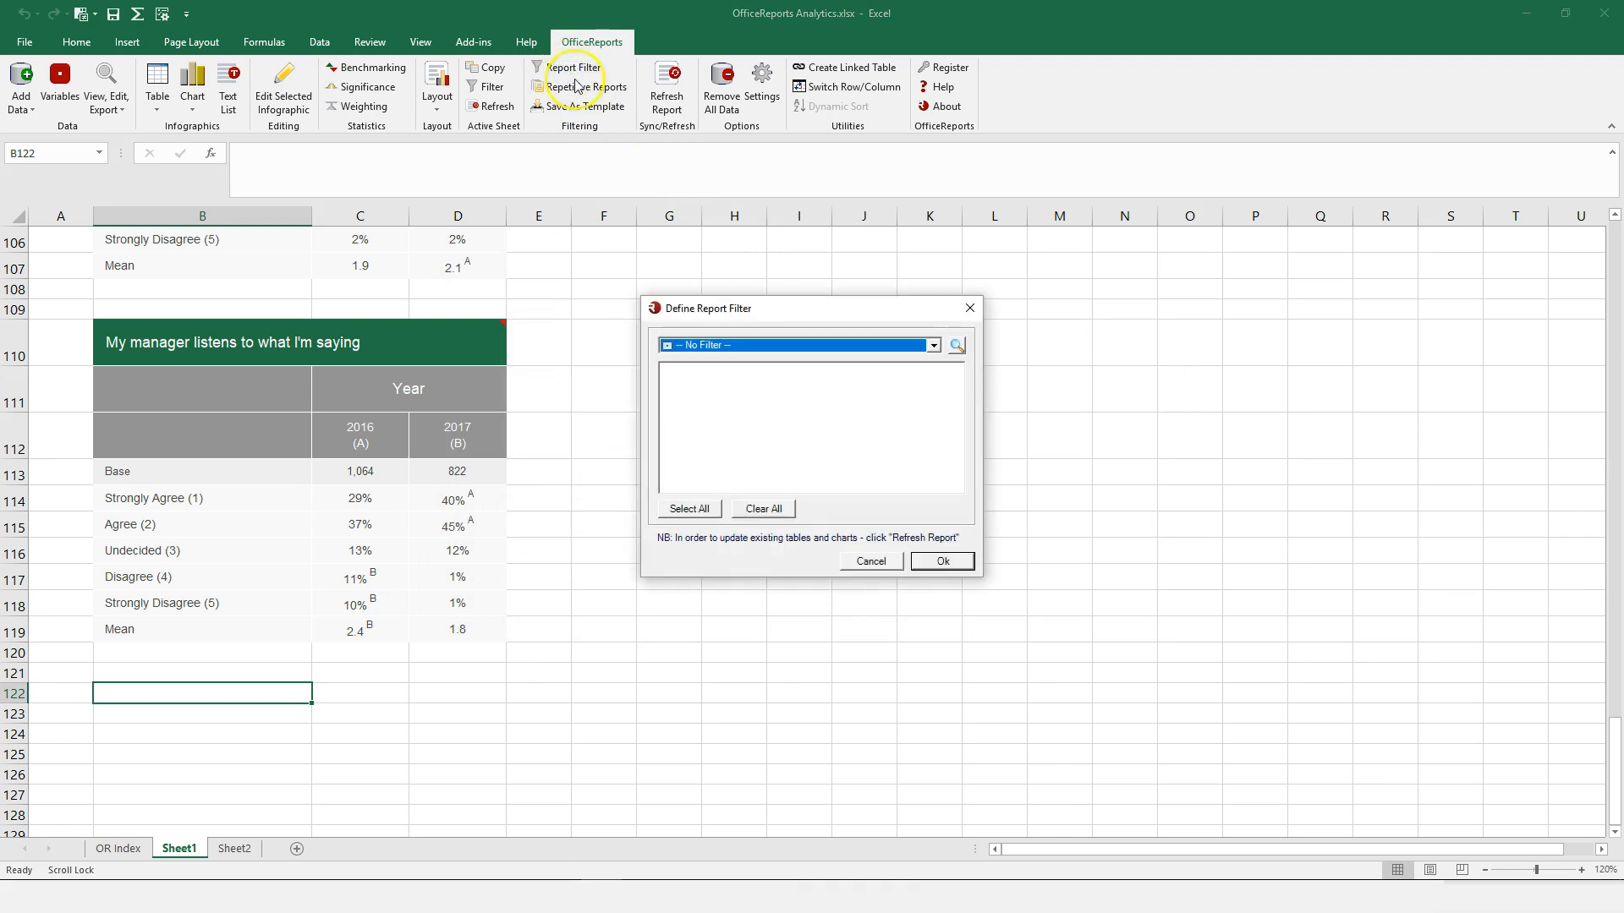
left_click(804, 347)
left_click(779, 389)
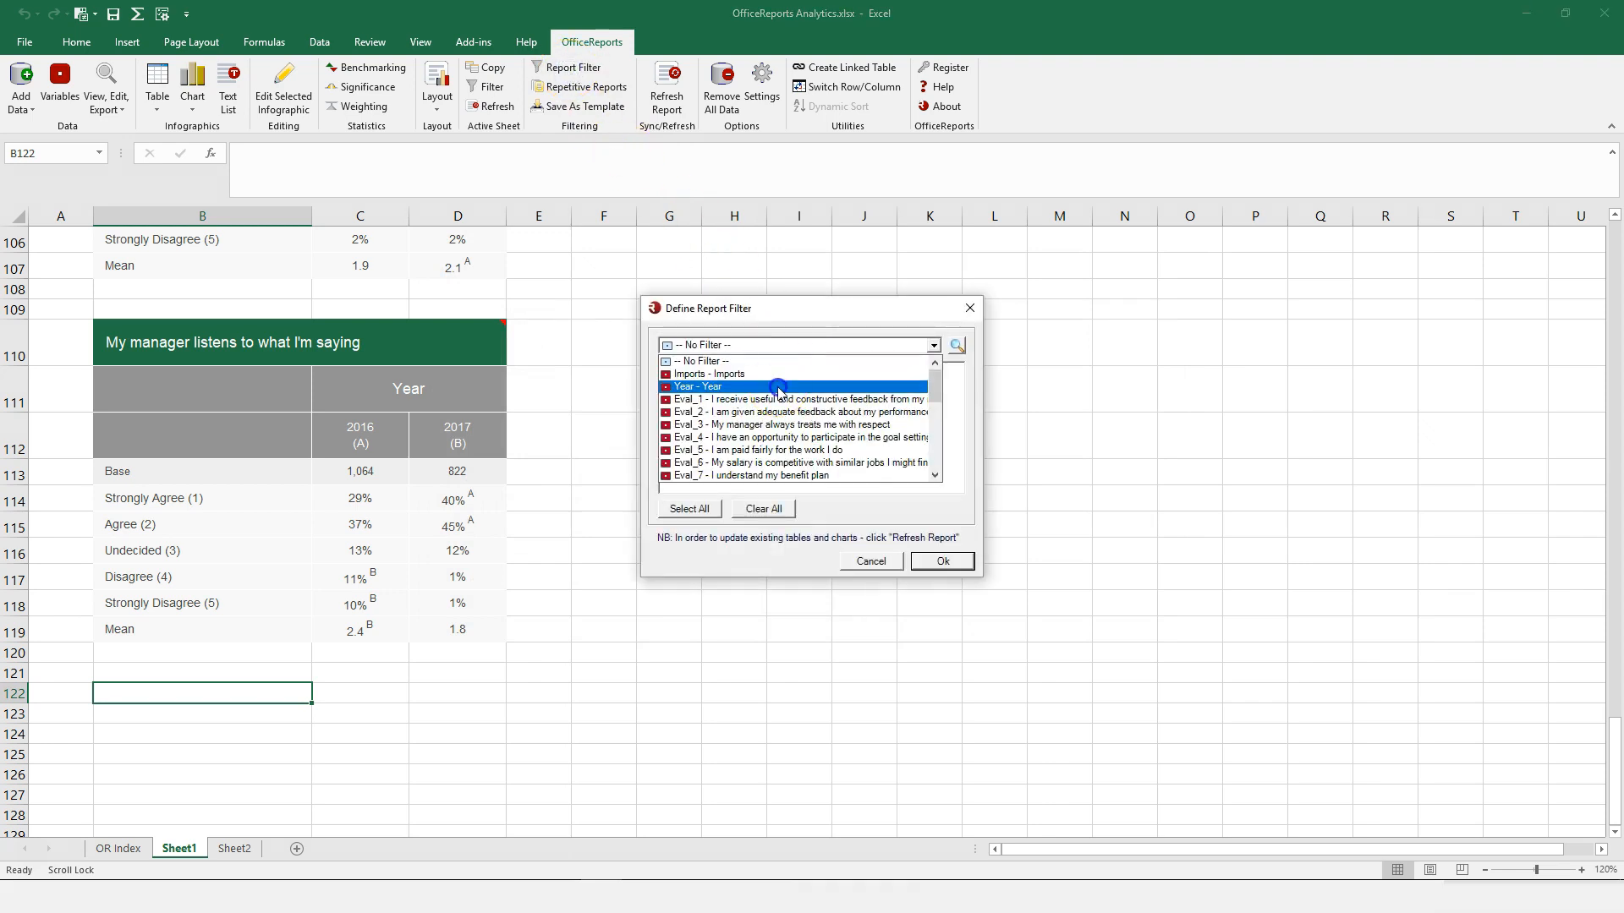
left_click(727, 385)
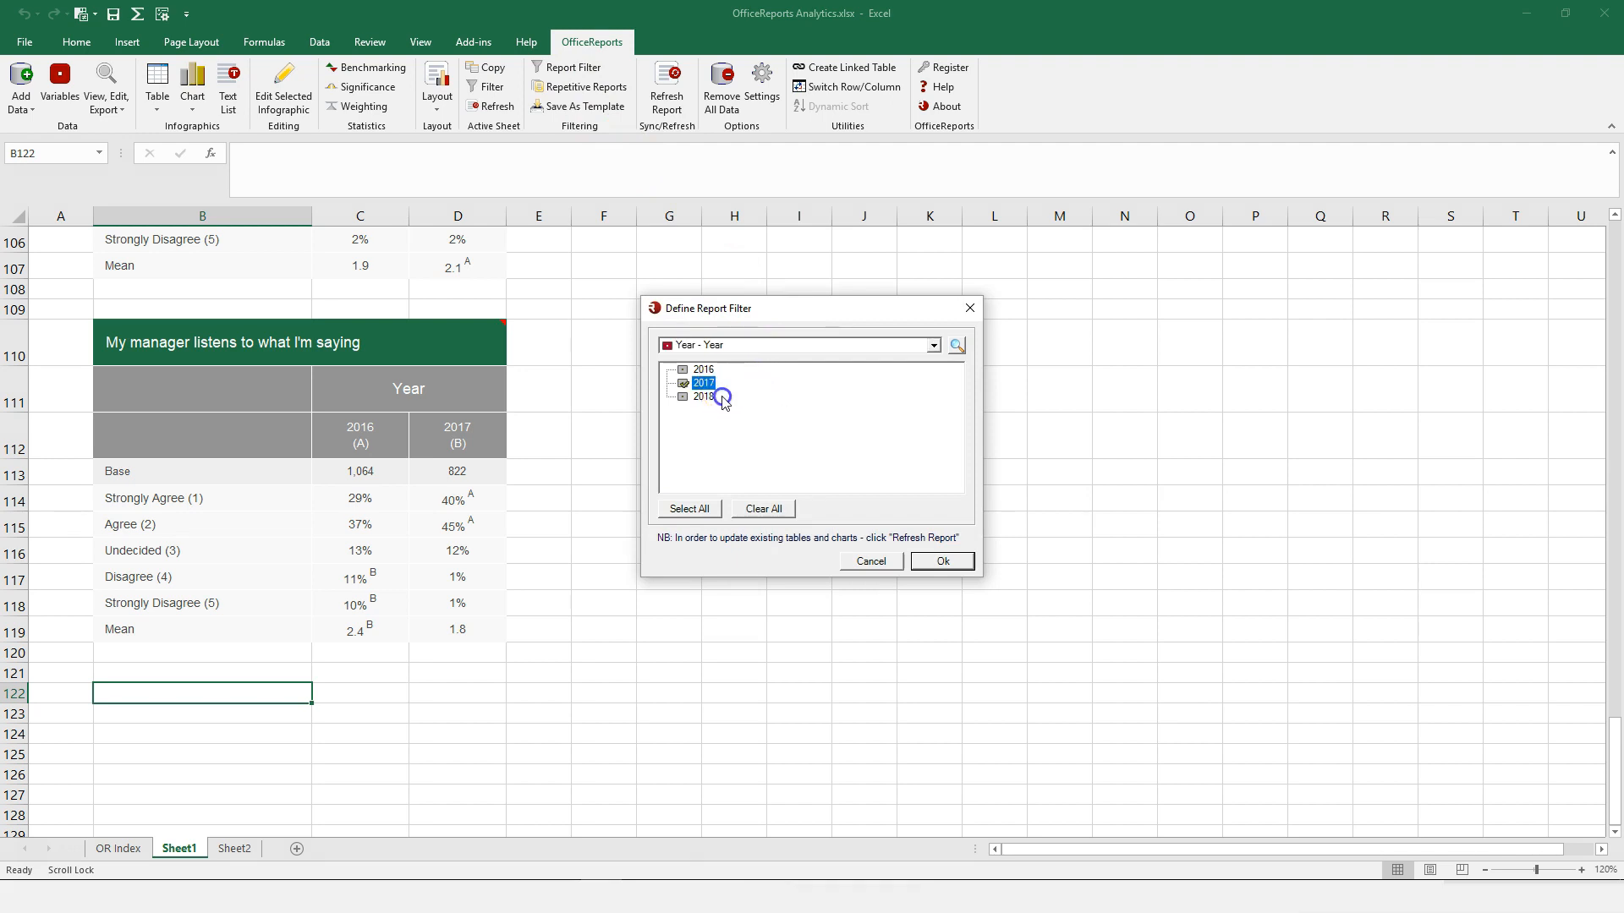
left_click(940, 560)
Refresh the whole report with the new data and filter, and review the updated tables down the sheet
left_click(669, 99)
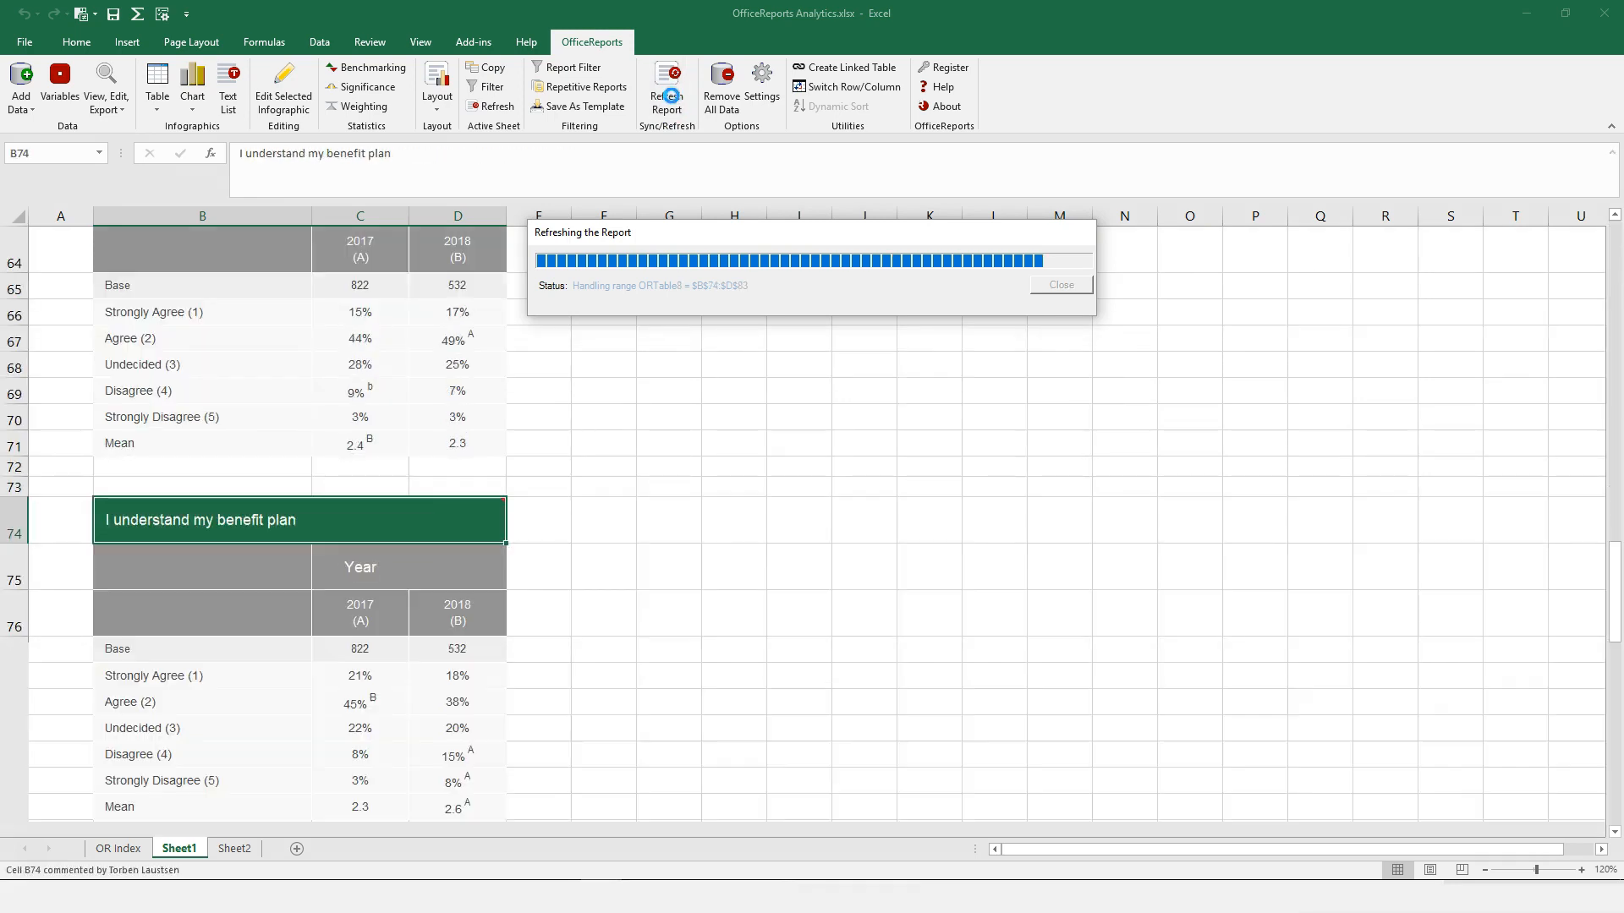
scroll(408, 434, "down", 7)
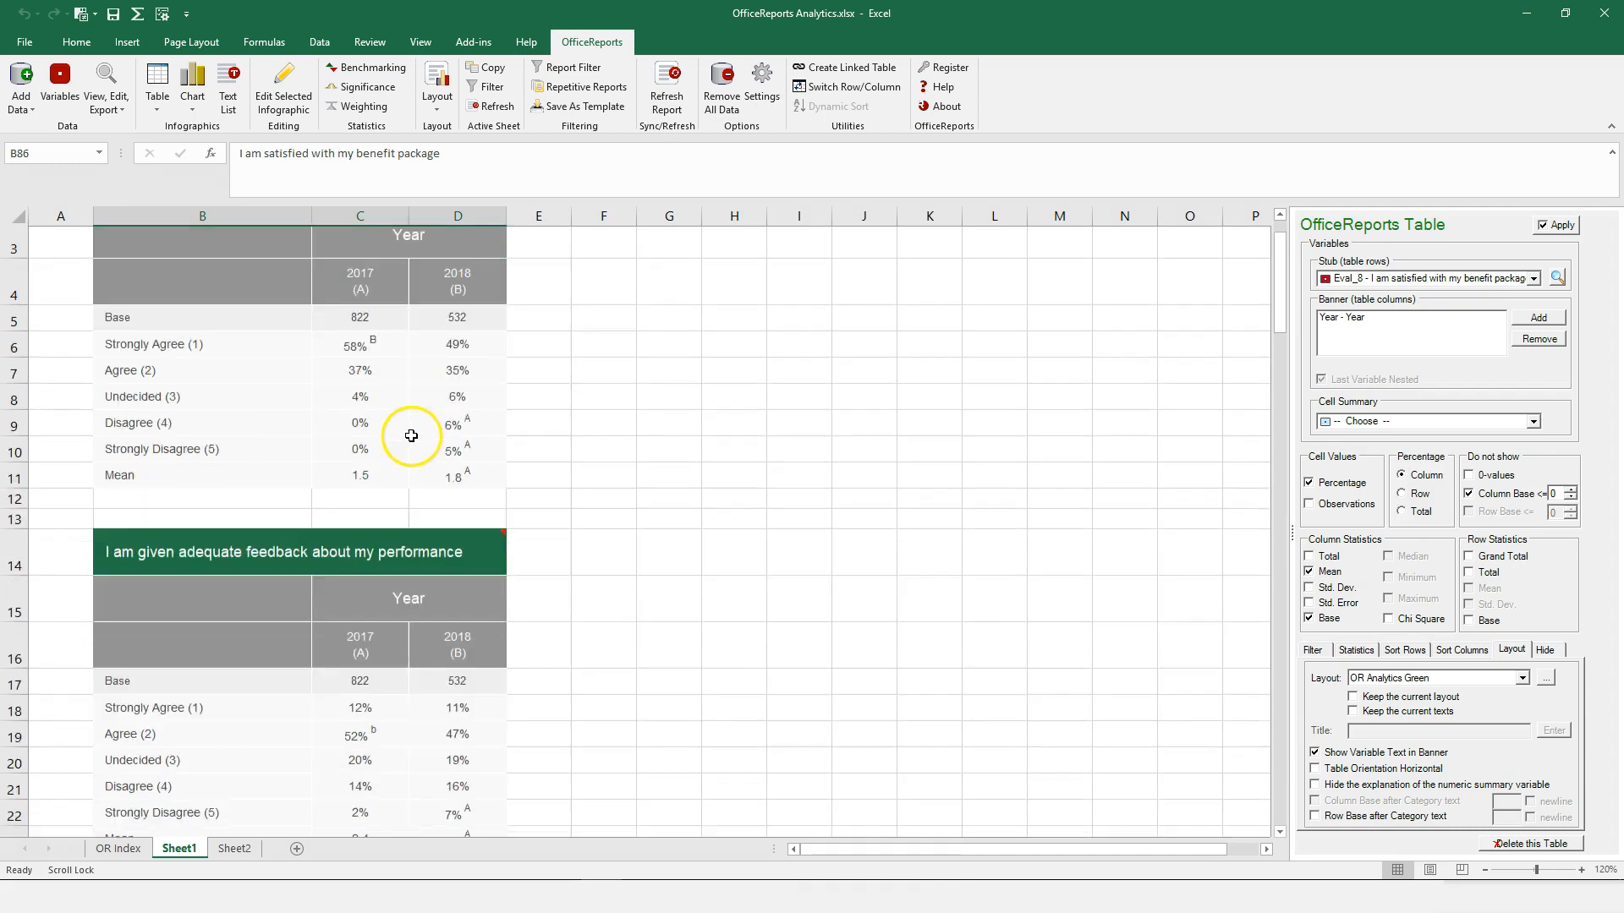
scroll(413, 436, "down", 7)
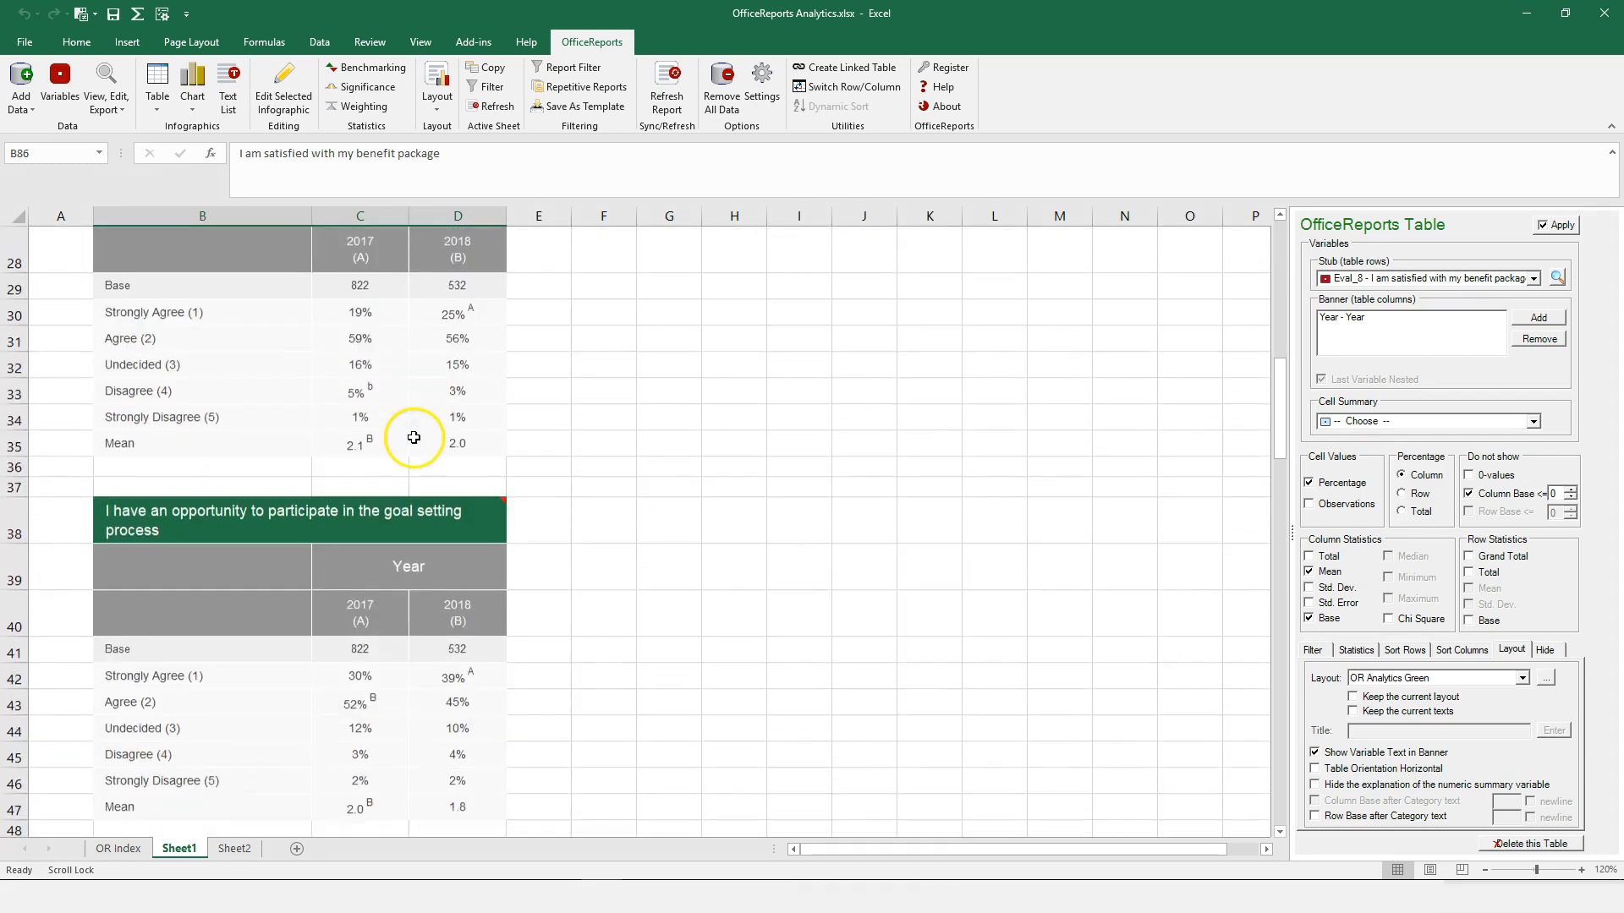
scroll(415, 439, "down", 9)
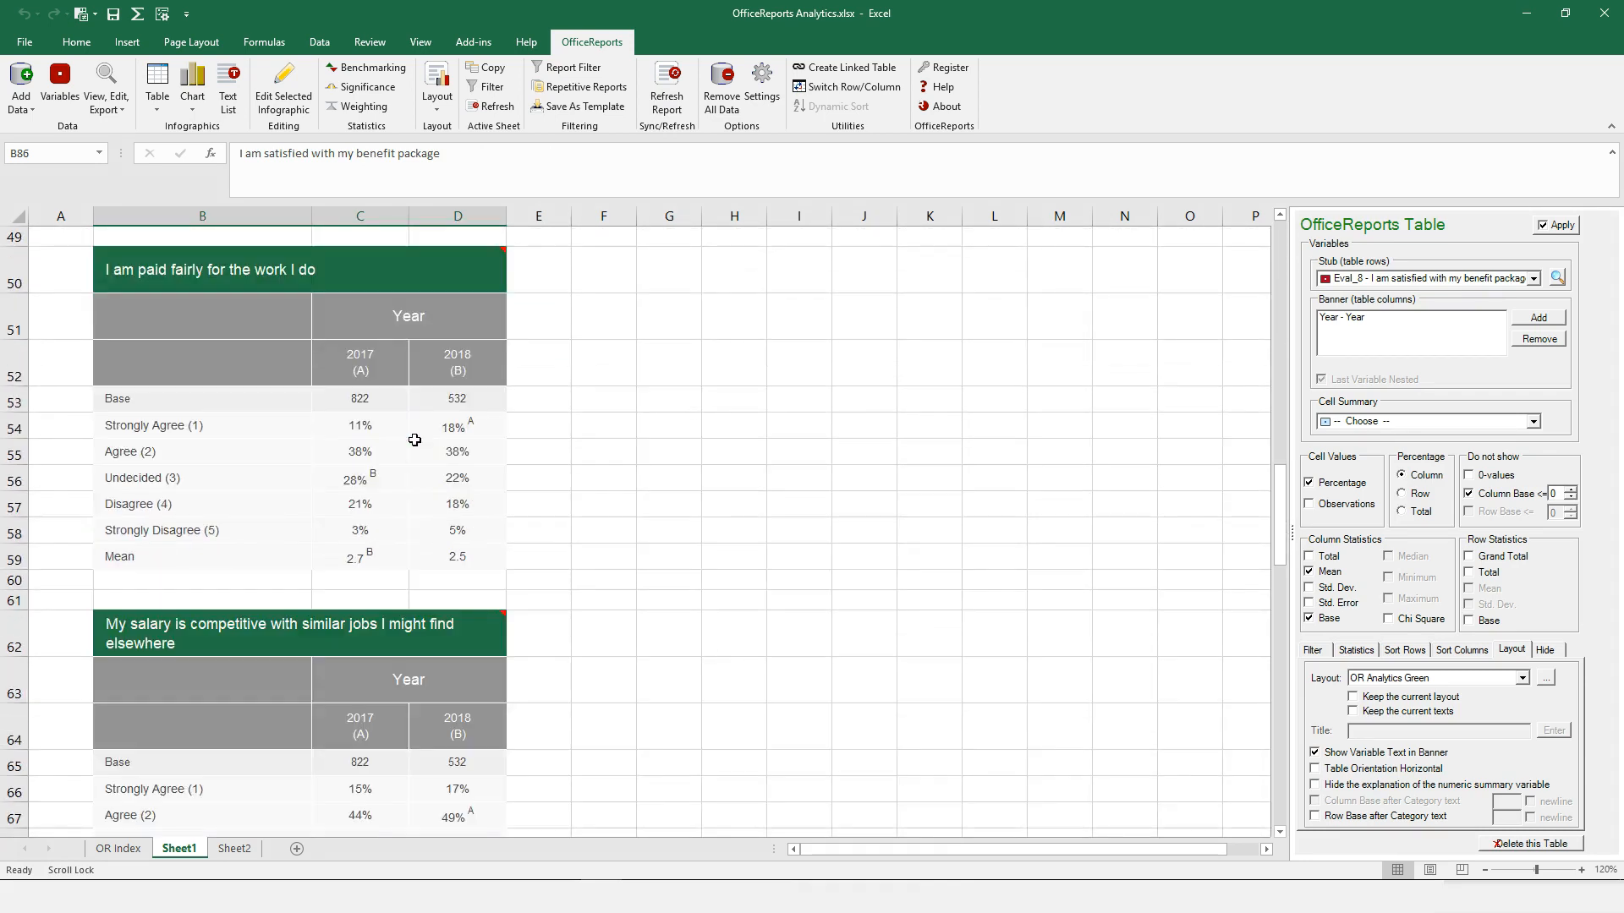
scroll(415, 440, "down", 6)
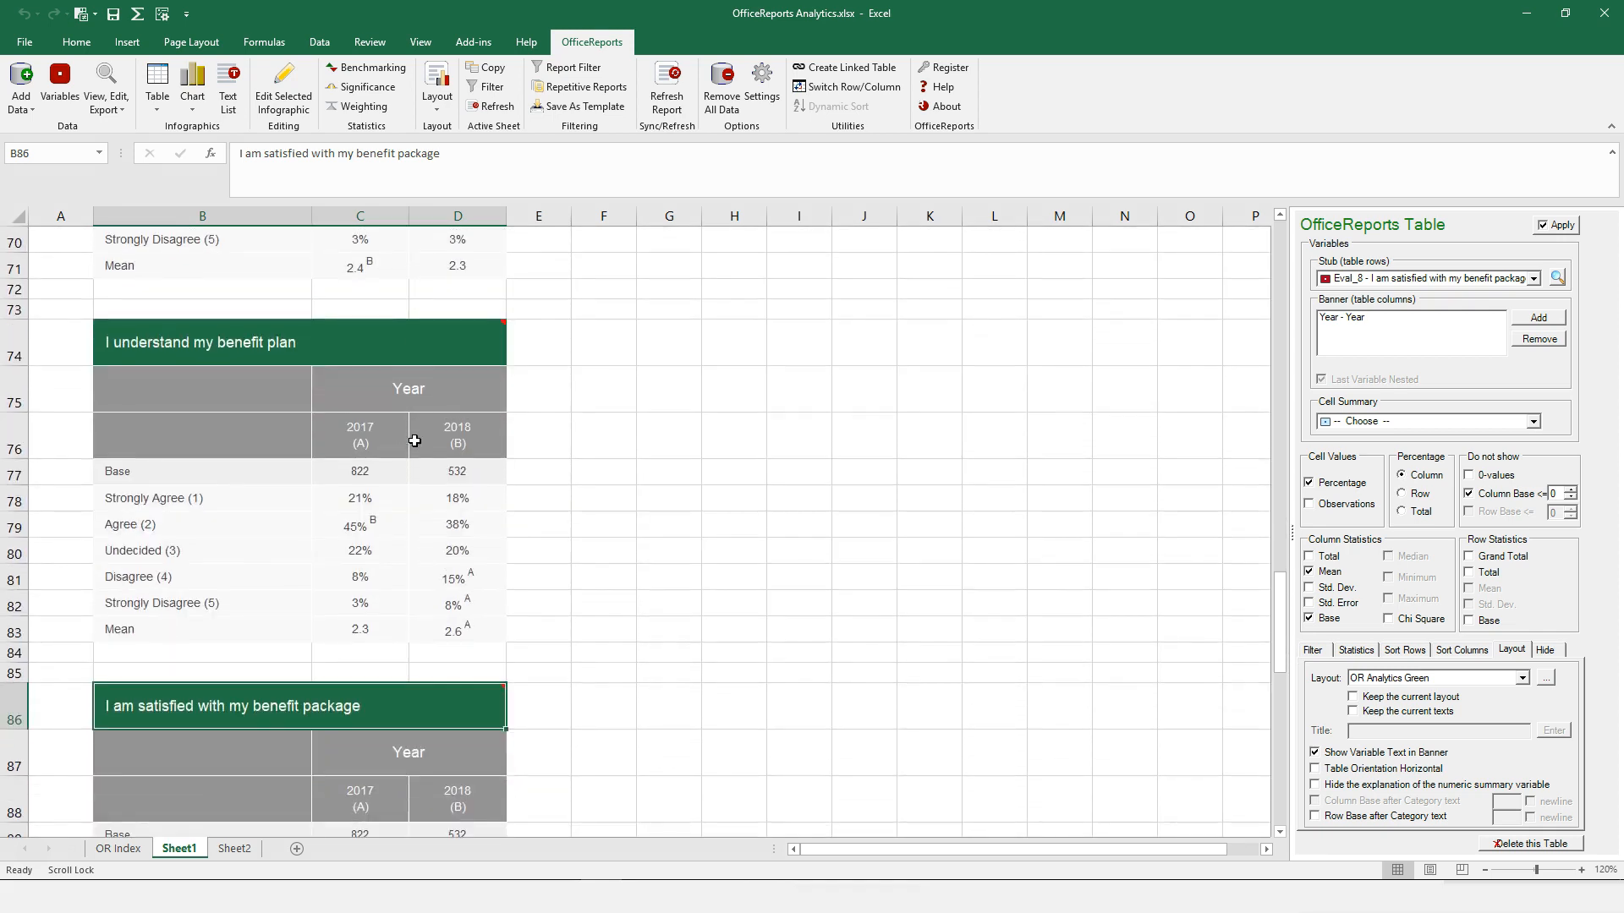
scroll(414, 441, "down", 8)
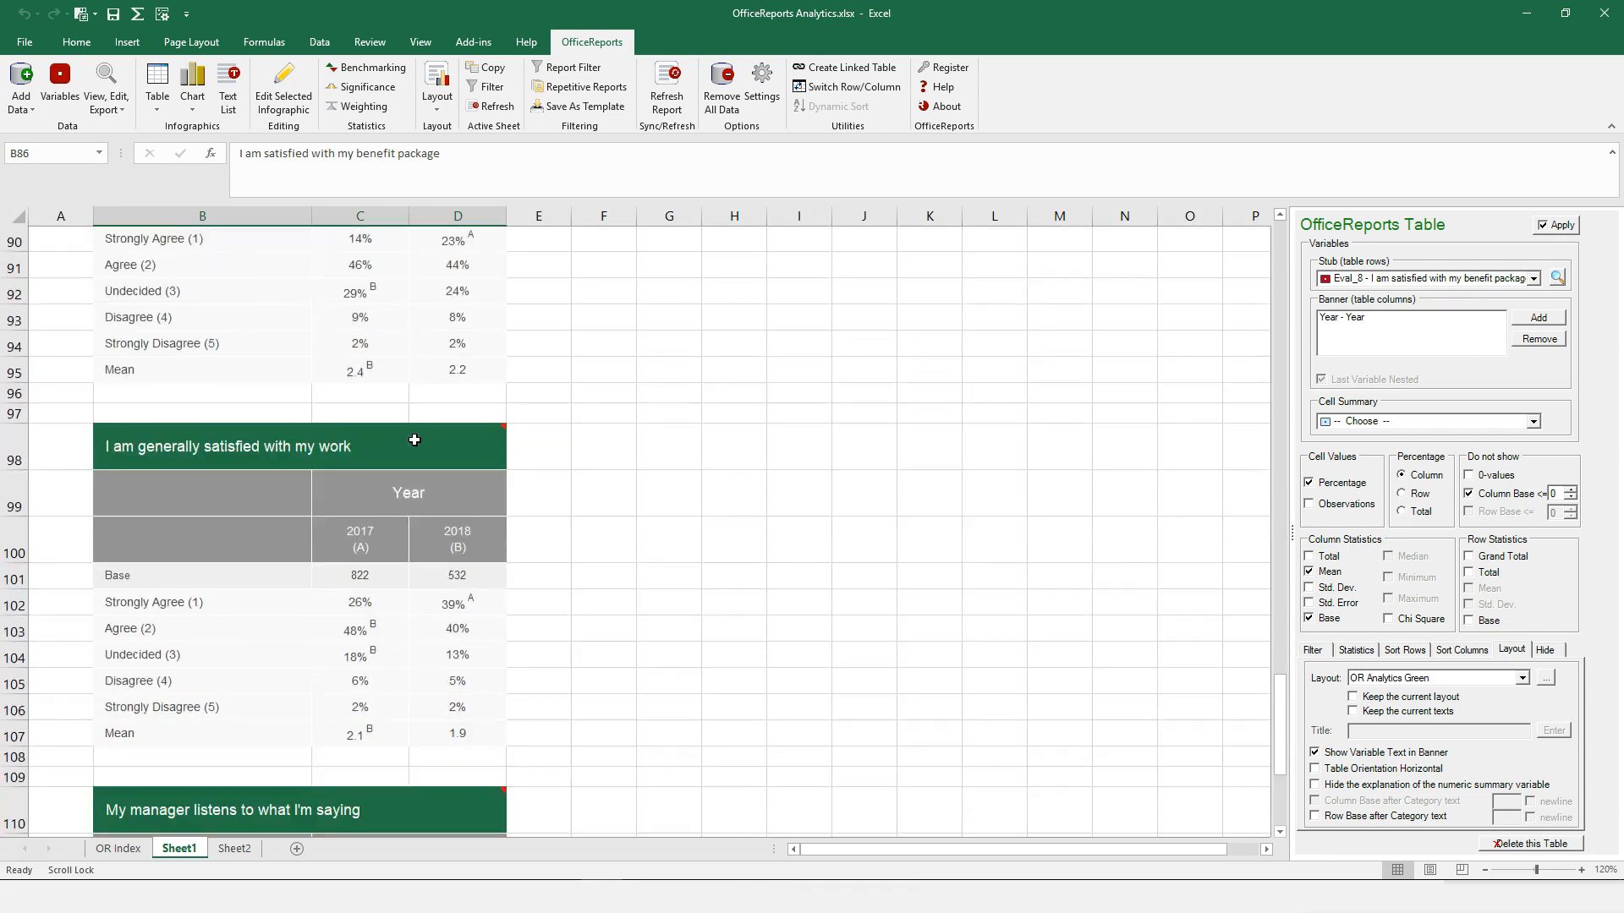